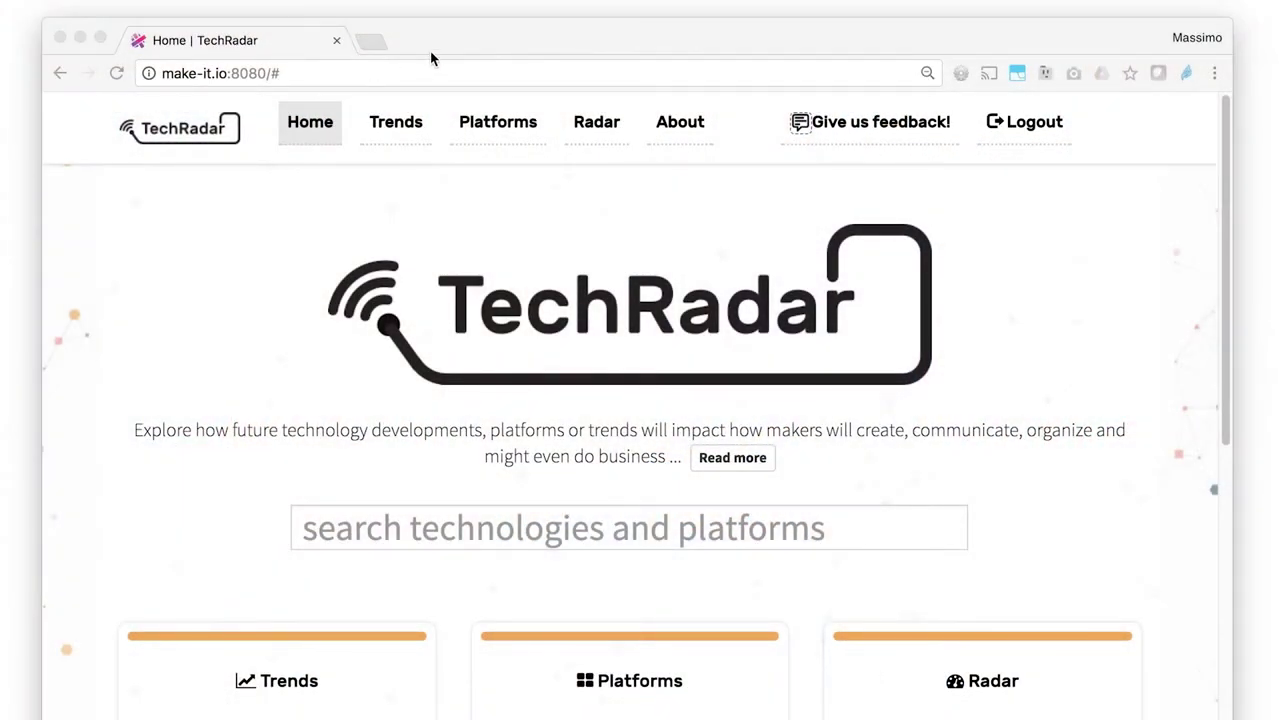
Step: Scroll through the TechRadar home page's Trends, Platforms and Radar overview sections
click(430, 50)
click(431, 53)
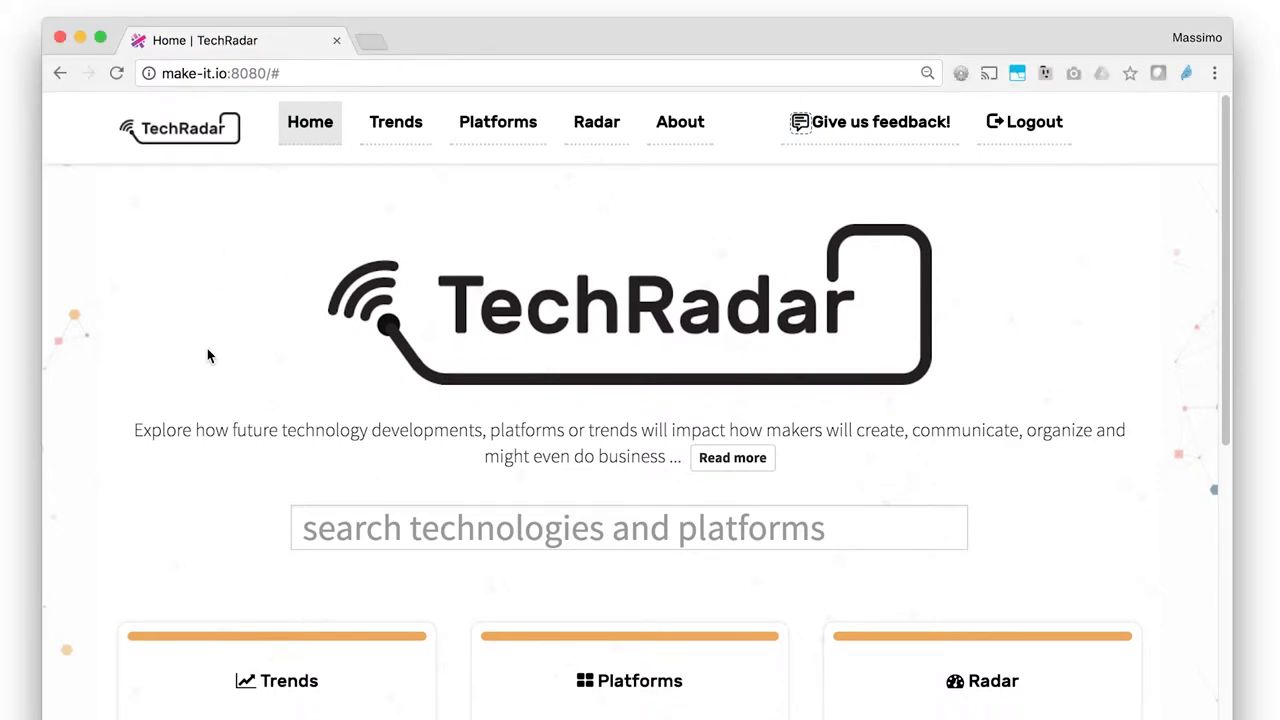
scroll(208, 355, down, 3)
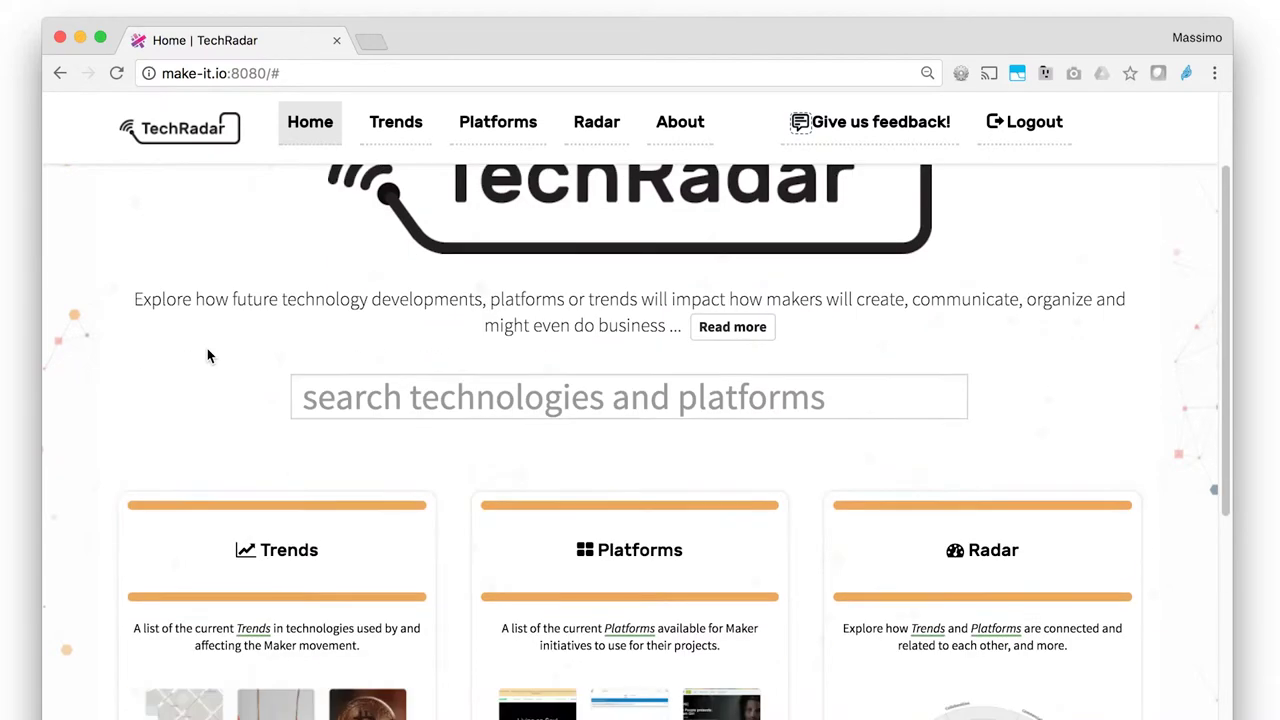
scroll(207, 350, down, 5)
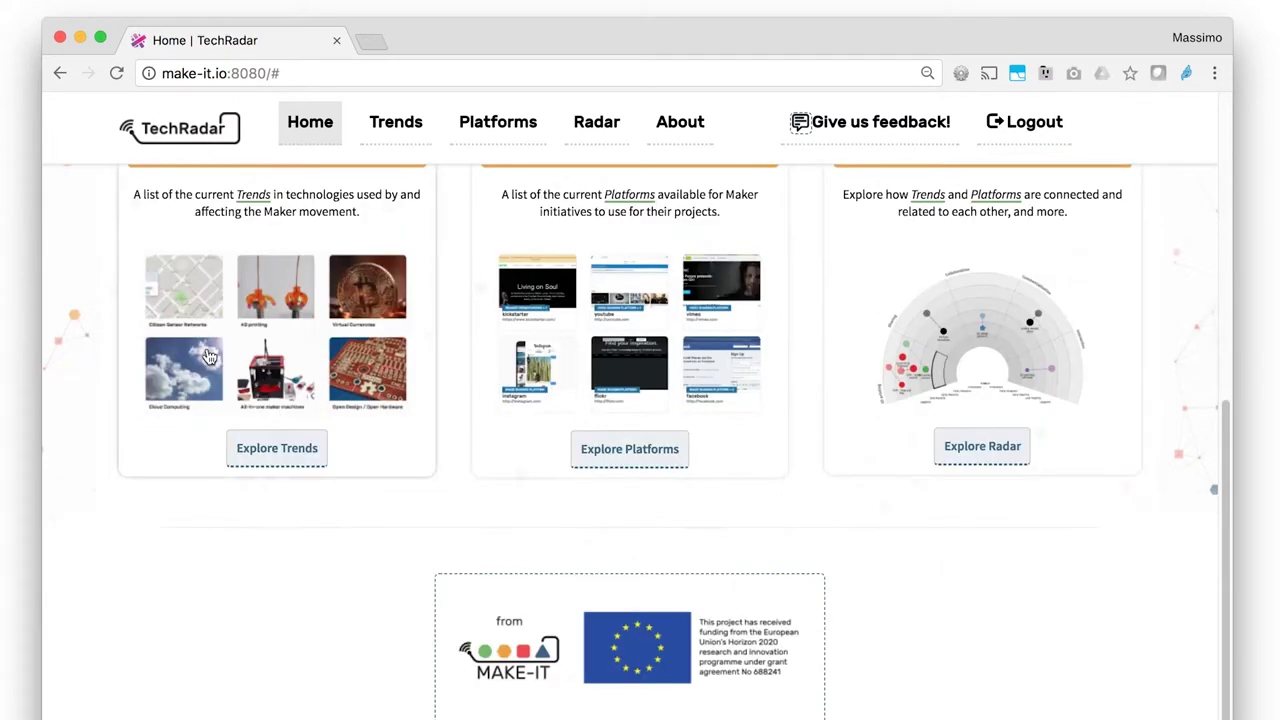
scroll(208, 355, up, 8)
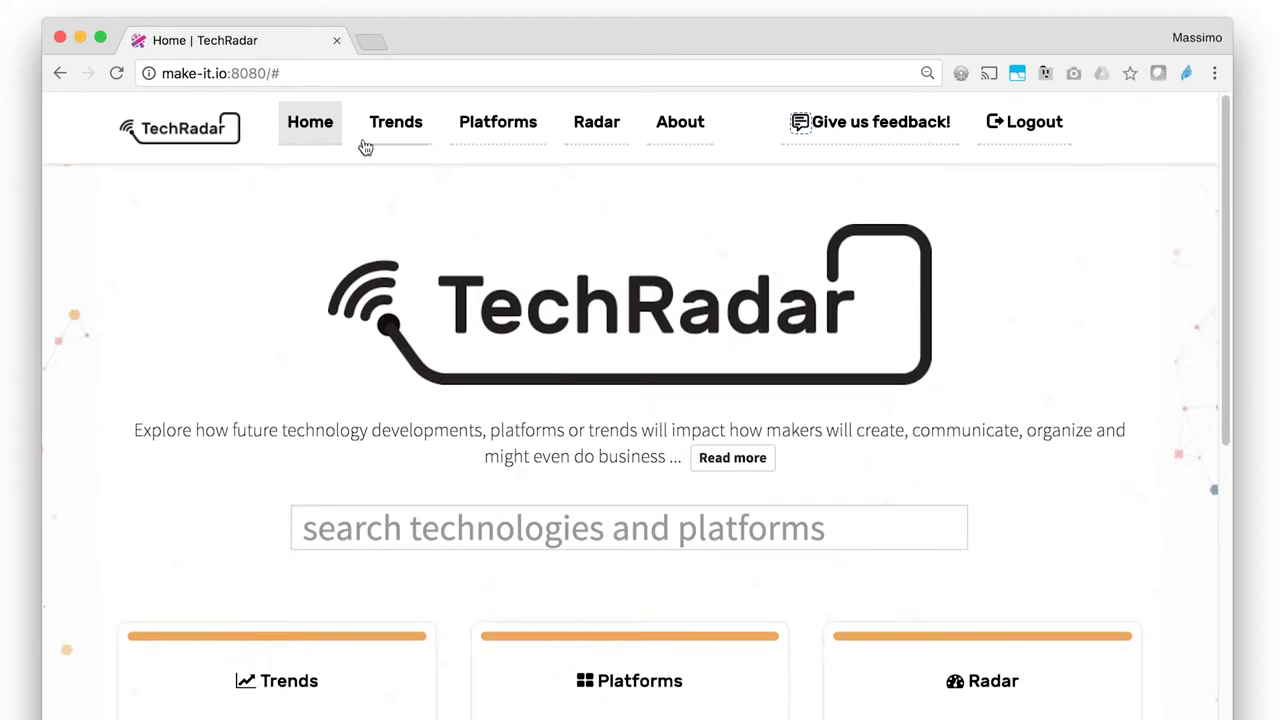
Step: Go to Trends, open the Industrial 3D Printing trend and scroll through its detail page
click(416, 112)
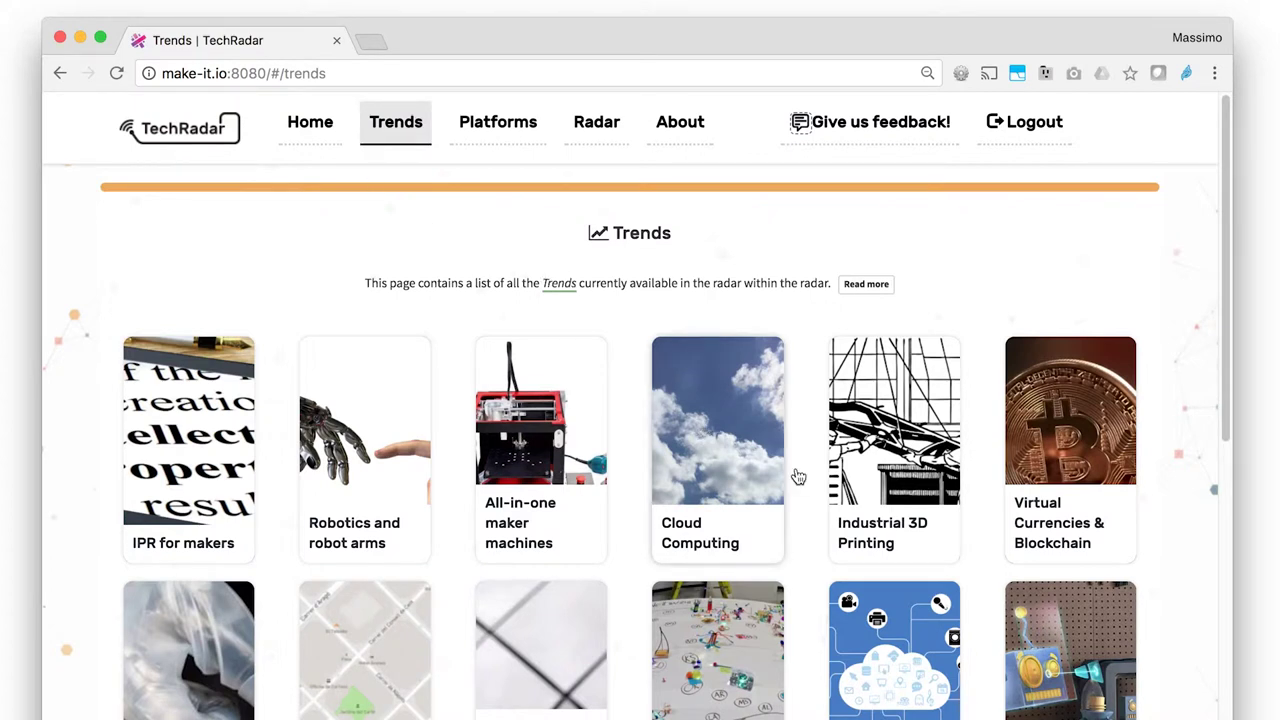
click(912, 481)
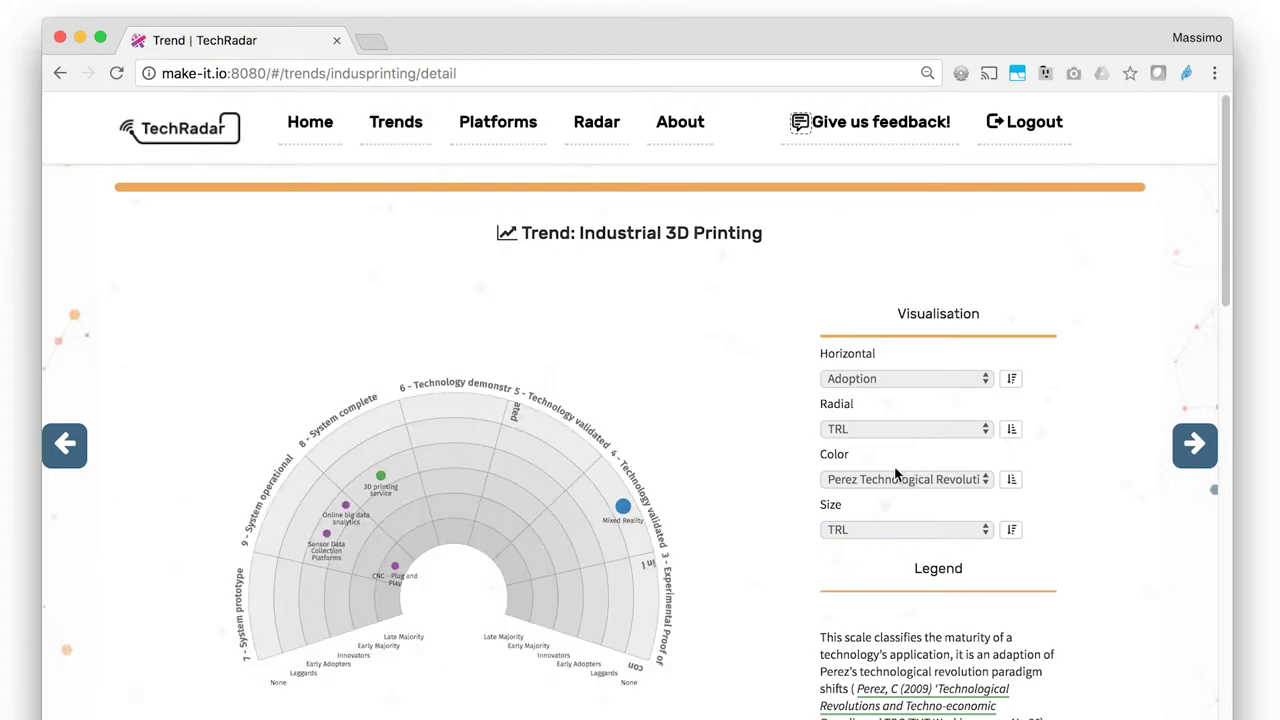
scroll(789, 420, down, 3)
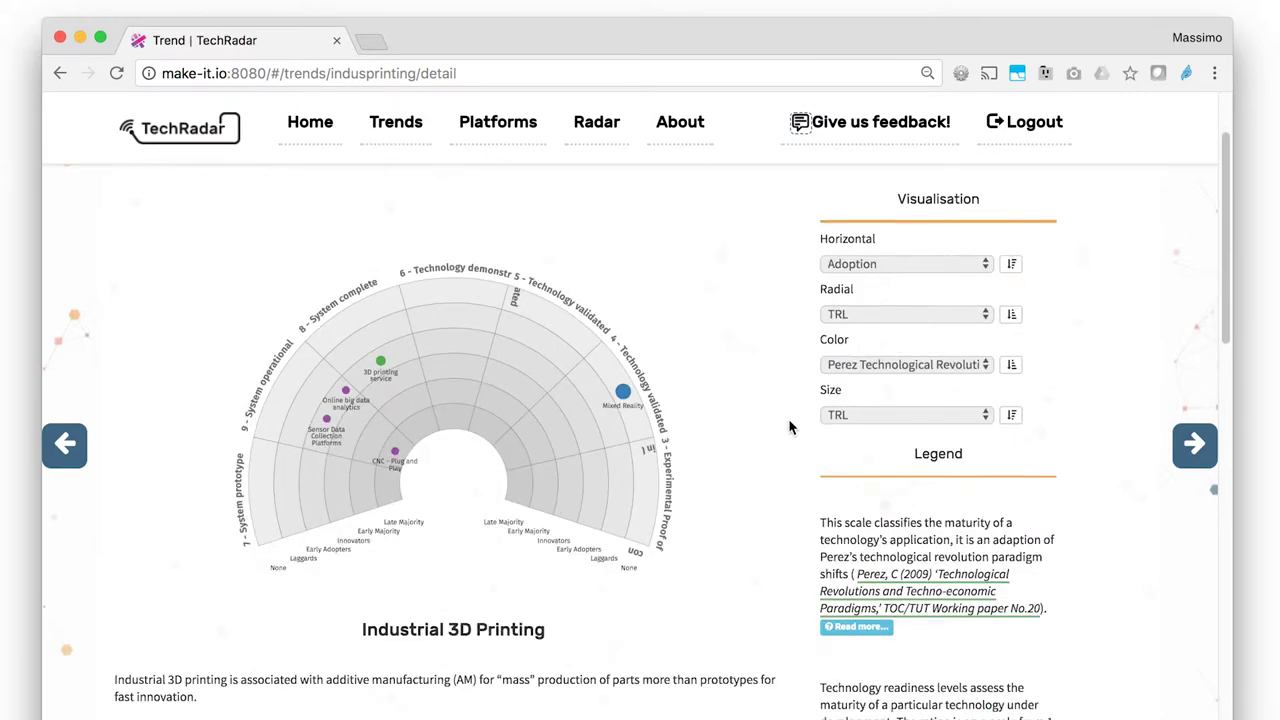
scroll(789, 420, down, 3)
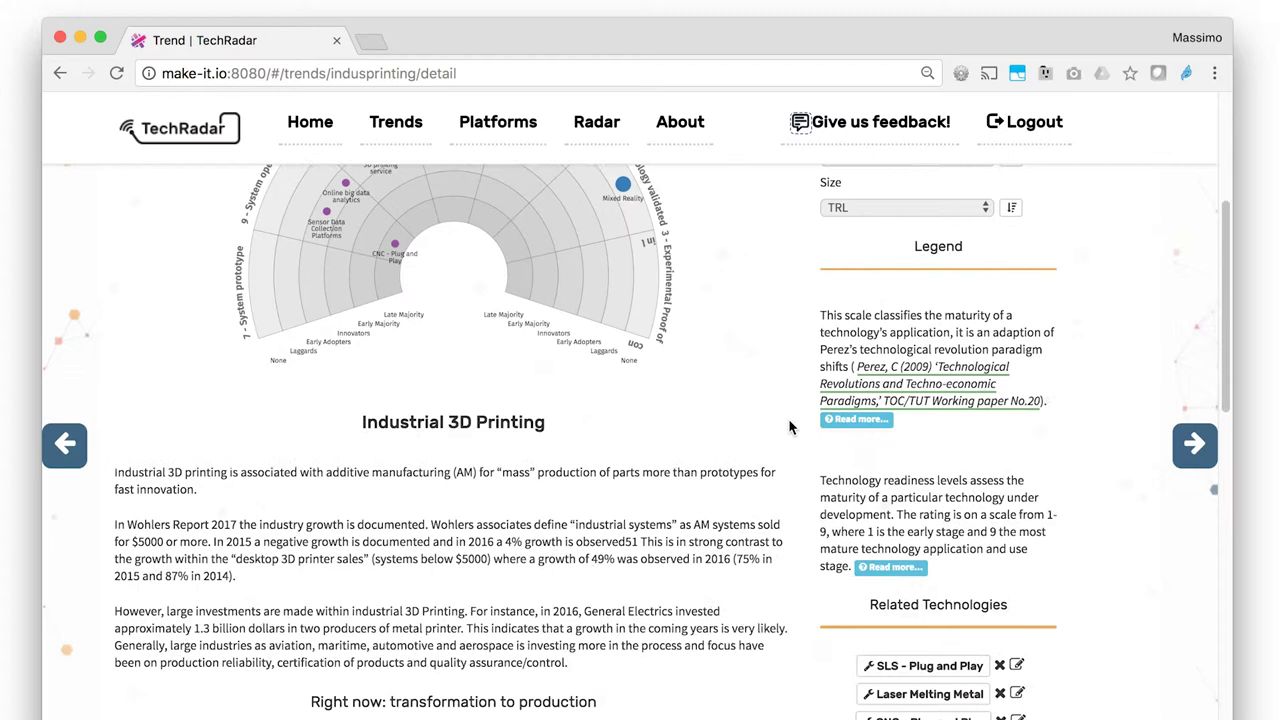
scroll(789, 427, down, 3)
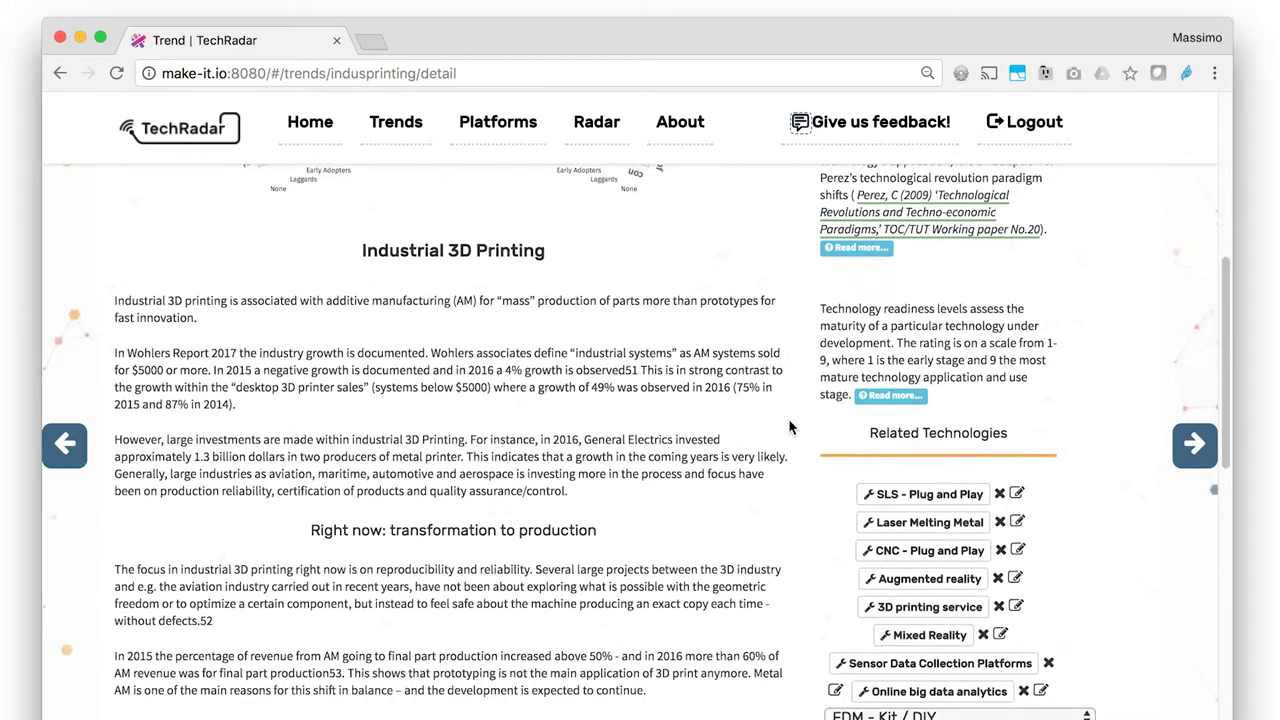
scroll(789, 427, down, 4)
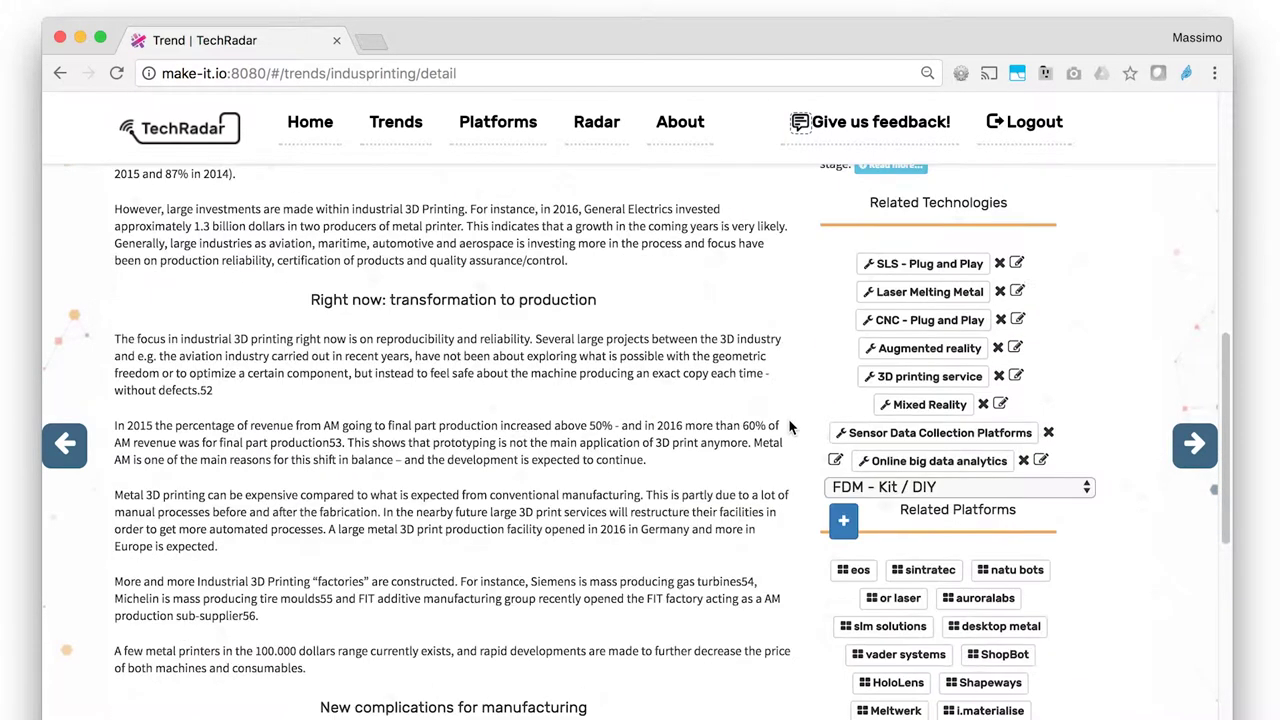
scroll(788, 427, down, 6)
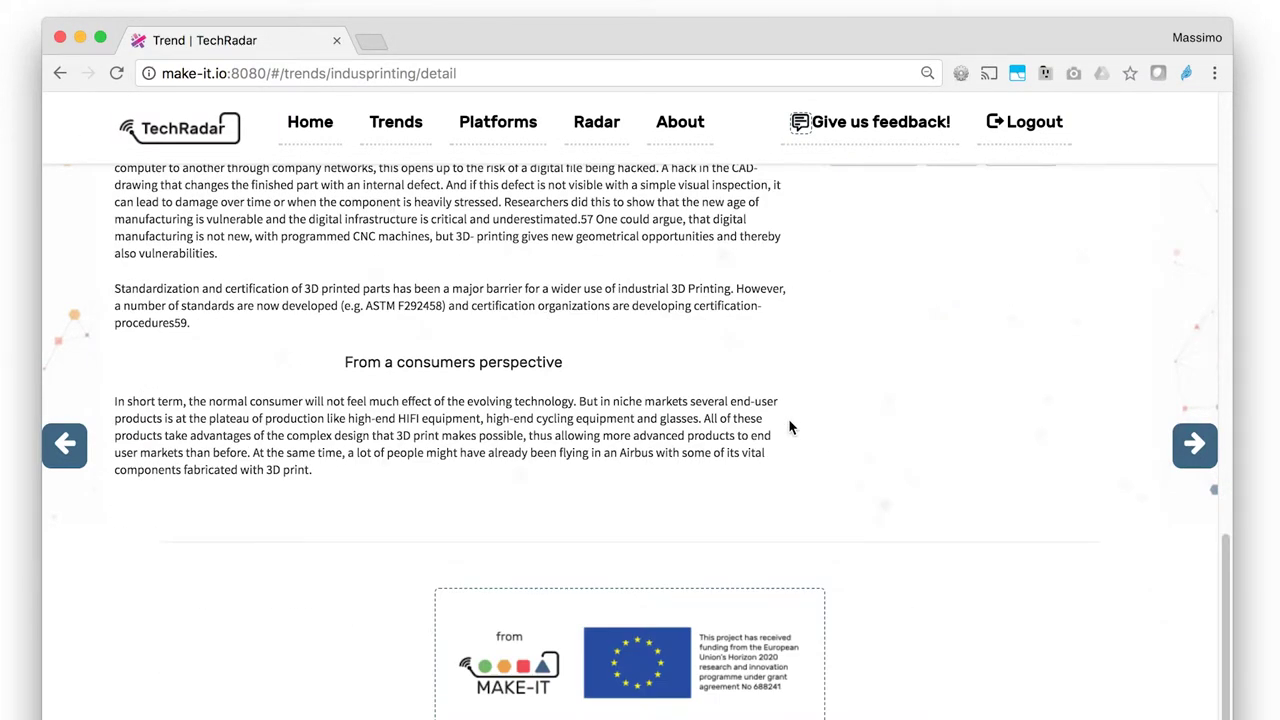
scroll(788, 427, up, 10)
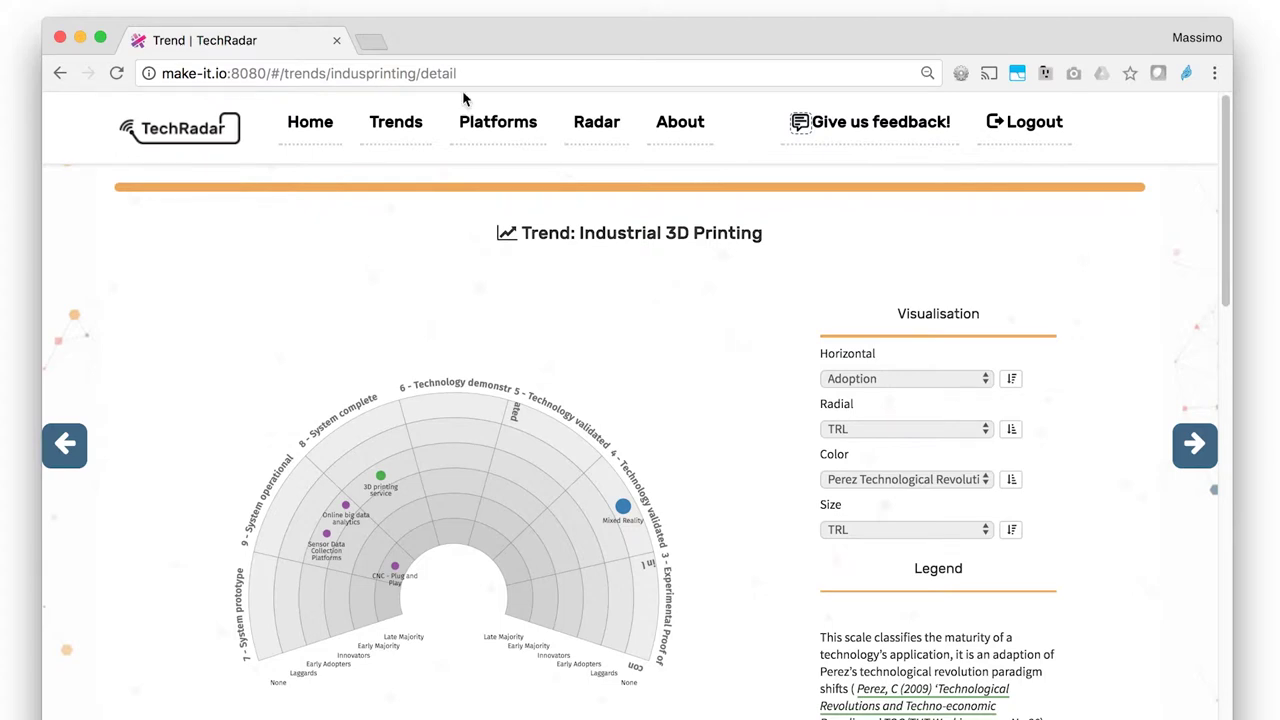
Step: On the Platforms page, visit and close the instagram link, then filter by '3D printing'
click(467, 118)
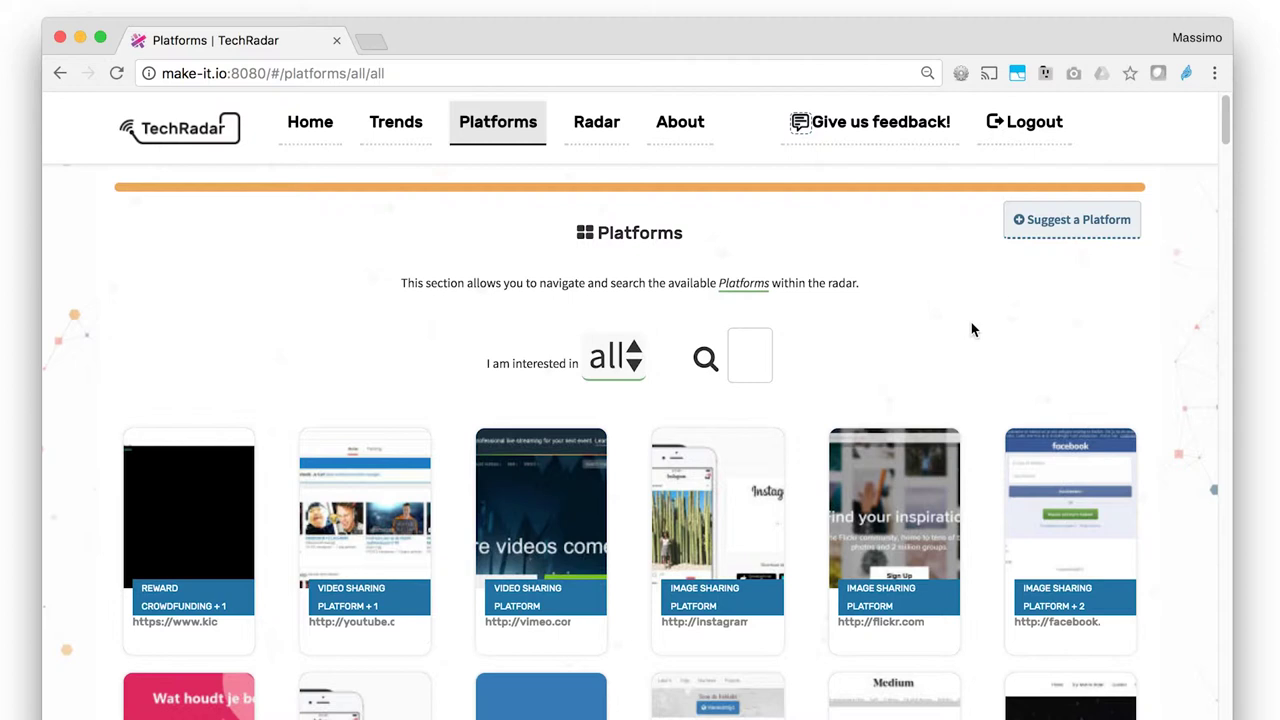
scroll(958, 334, down, 2)
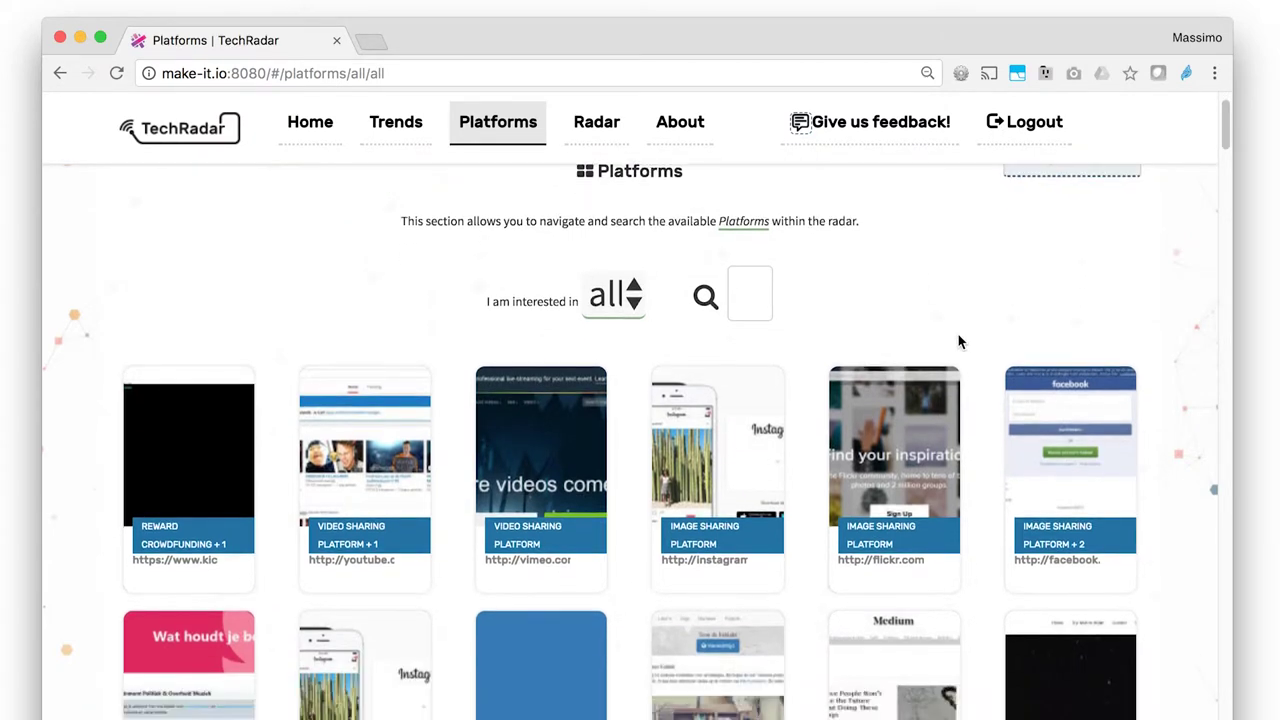
mouse_move(918, 421)
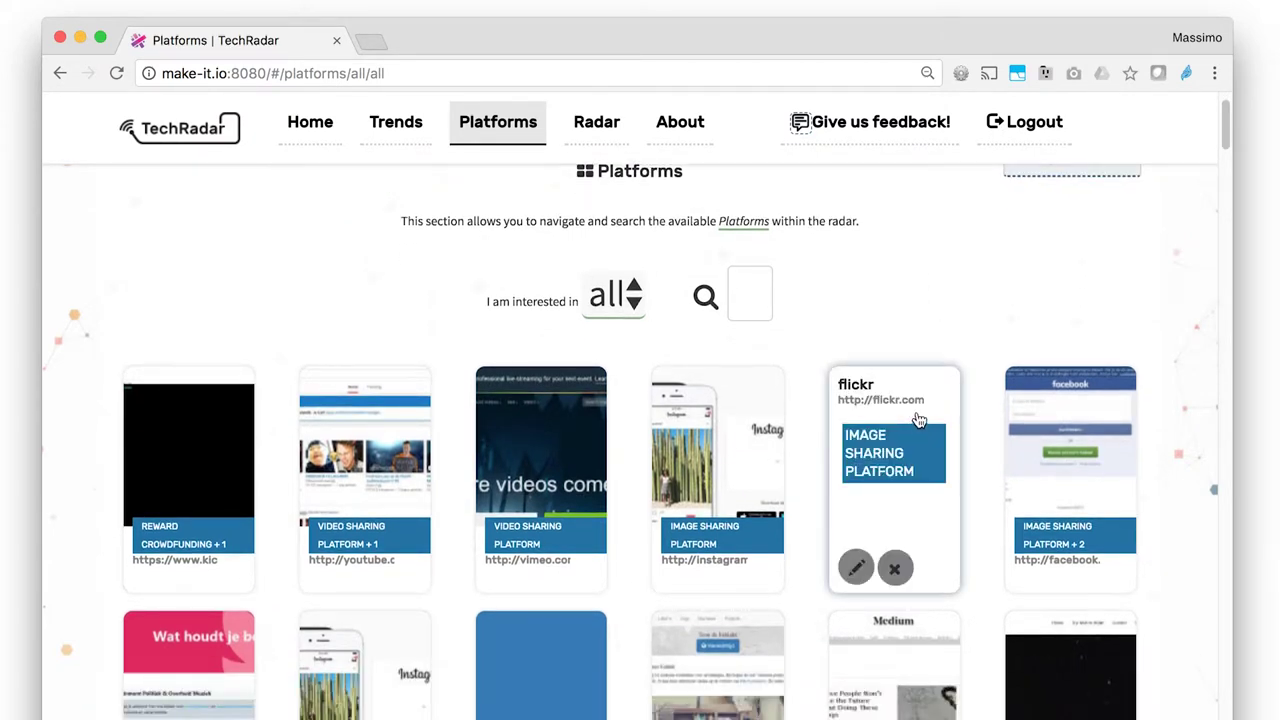
click(716, 408)
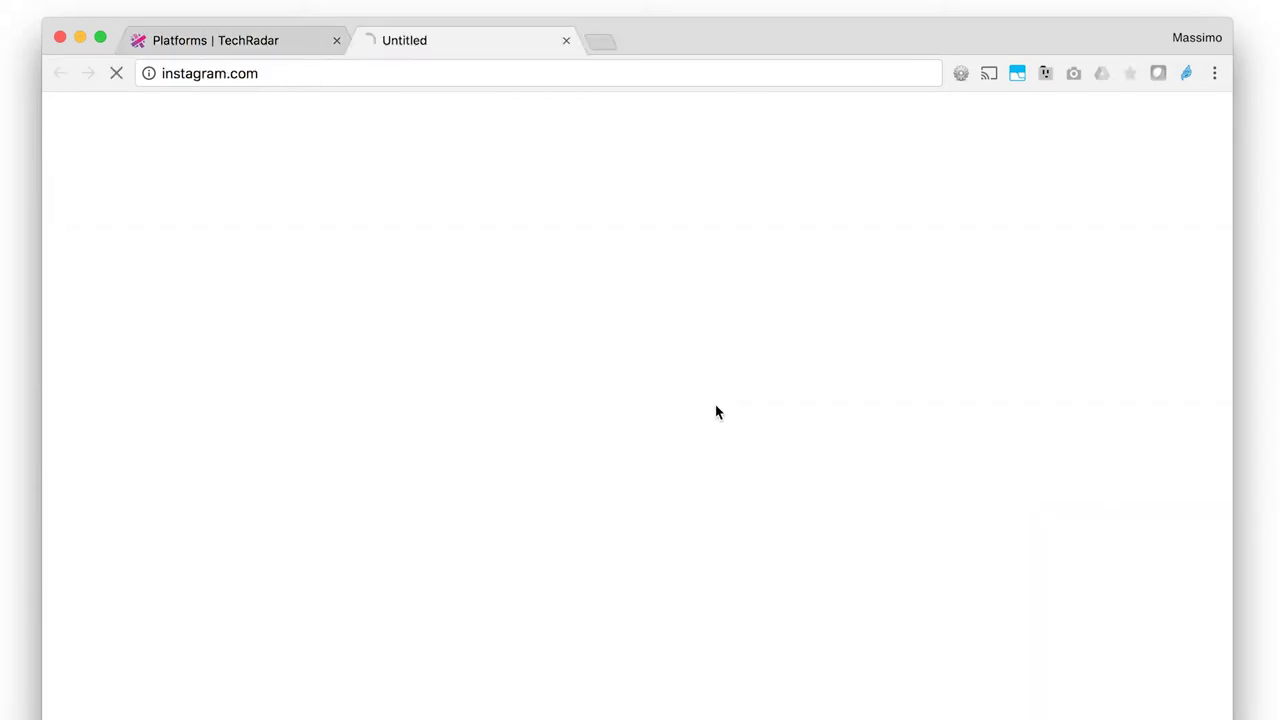
click(566, 41)
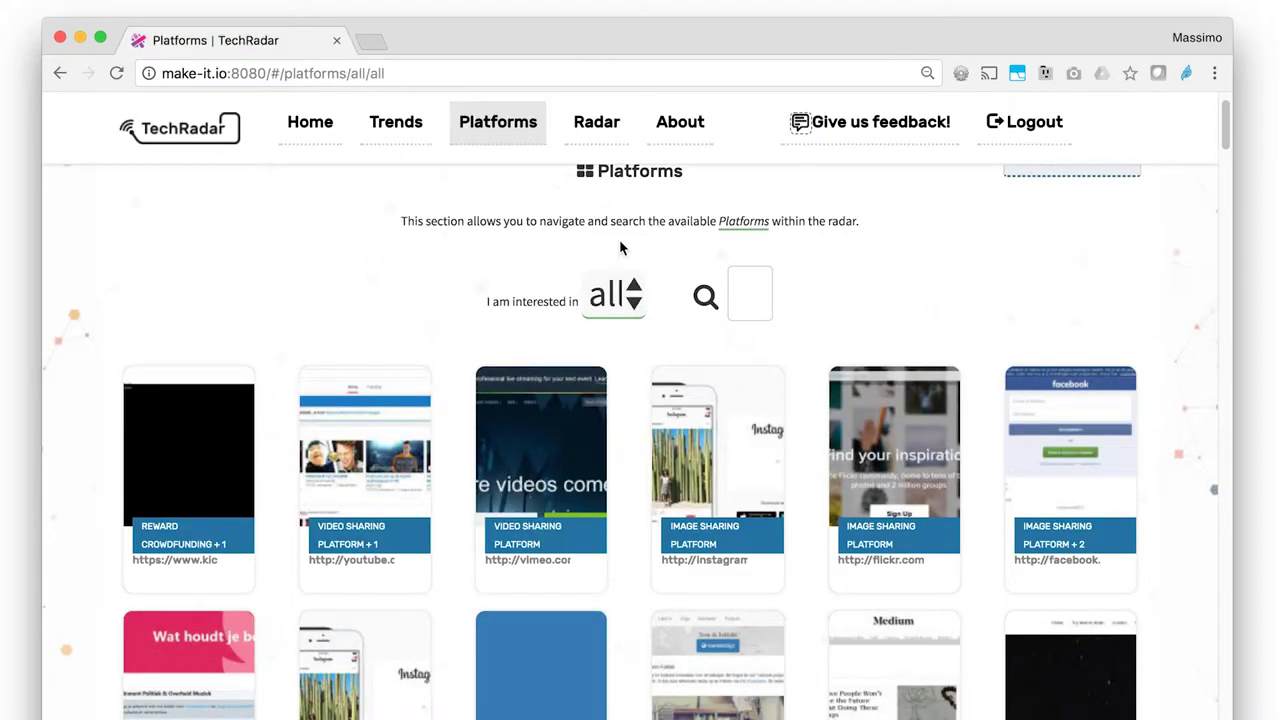
click(634, 305)
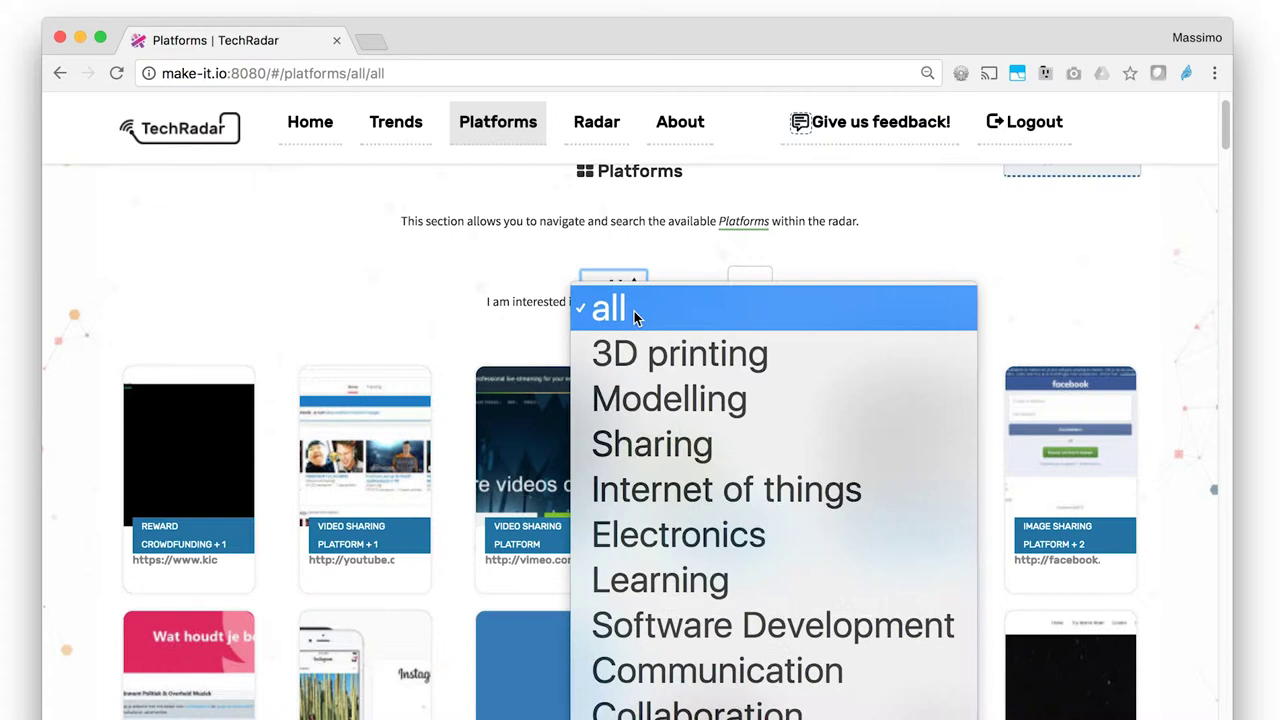
click(681, 365)
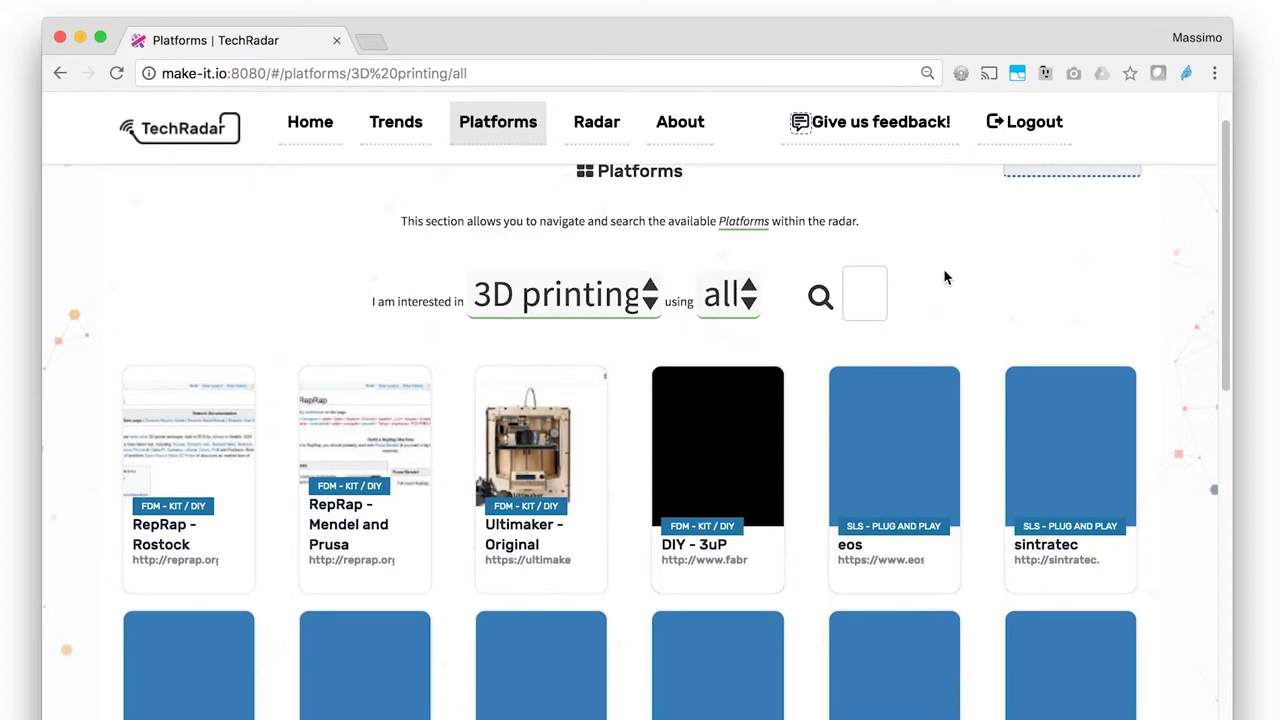
Step: Open the Radar page and scroll through the radar chart
click(609, 128)
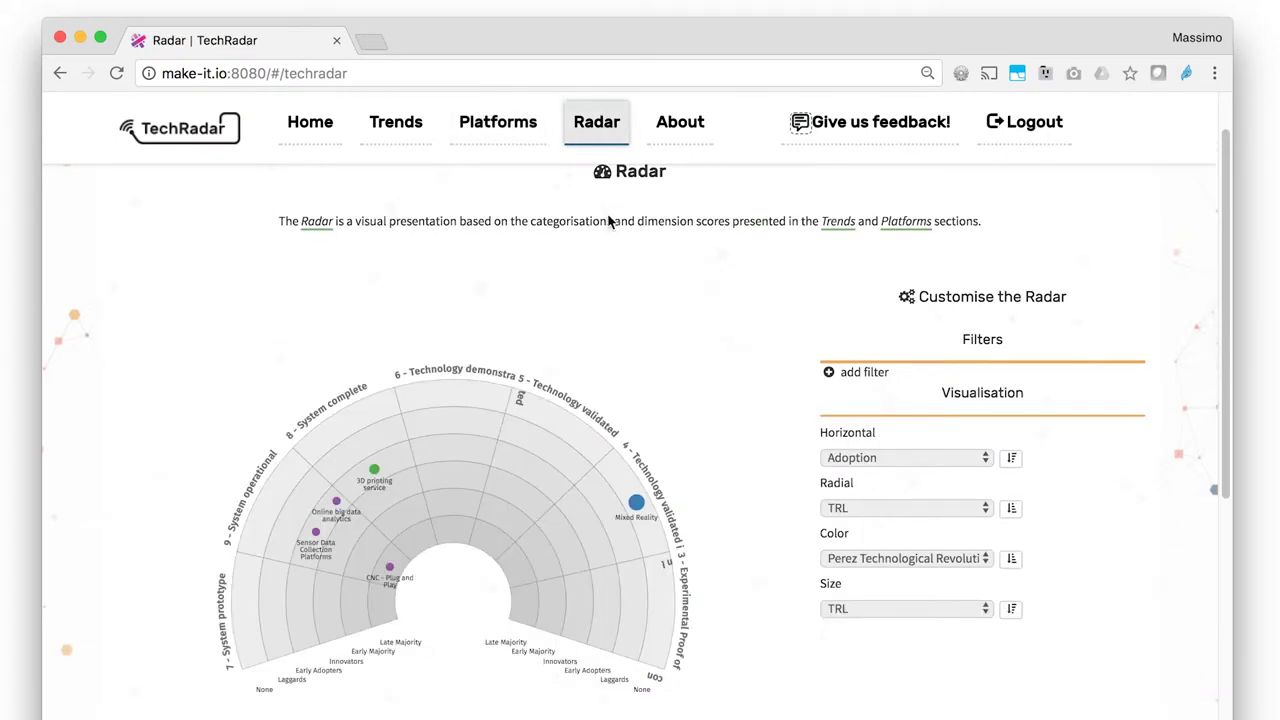
scroll(720, 383, down, 5)
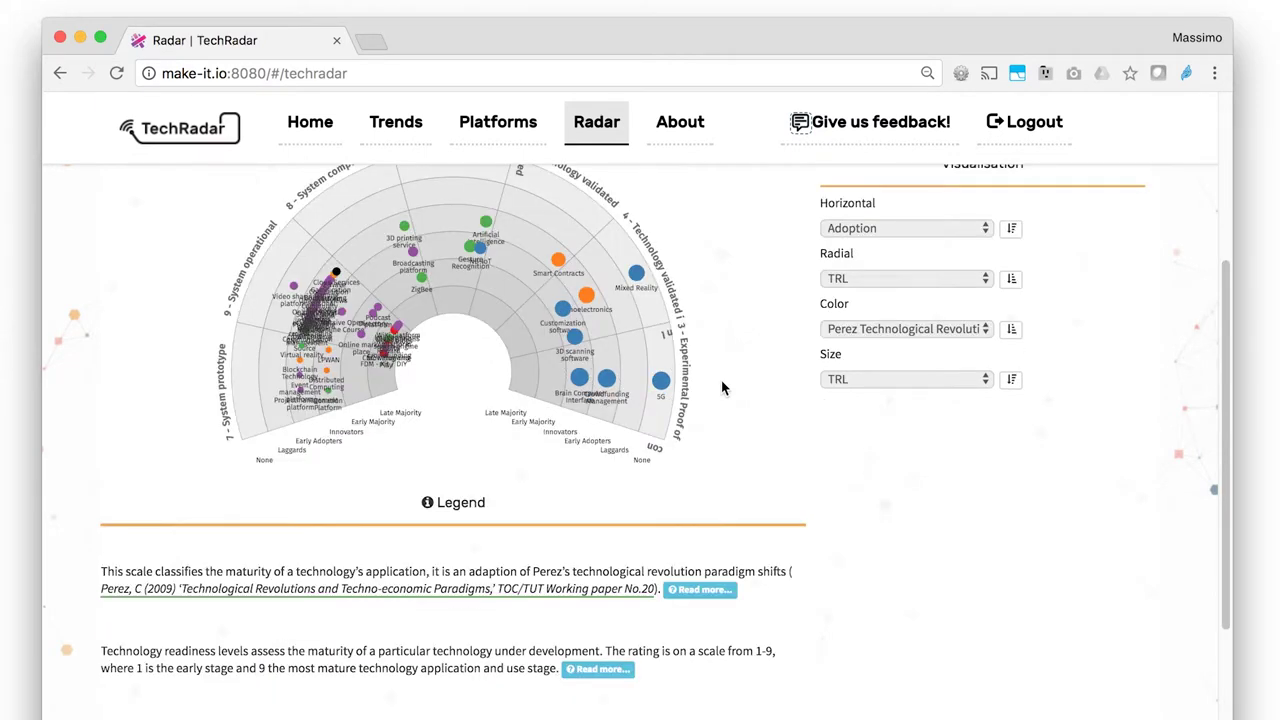
scroll(724, 388, down, 5)
scroll(721, 381, up, 7)
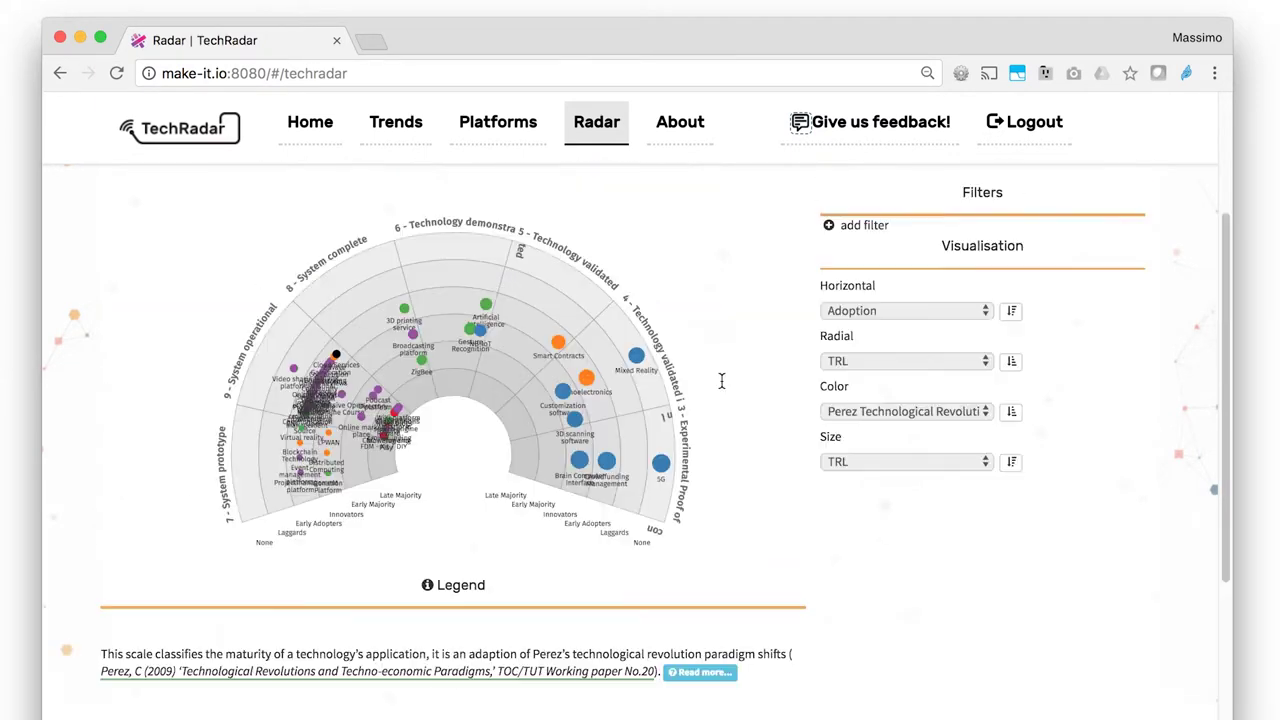
Step: Set Horizontal to Category, Color to Adoption, Size to Scale and interaction, then open About
click(890, 312)
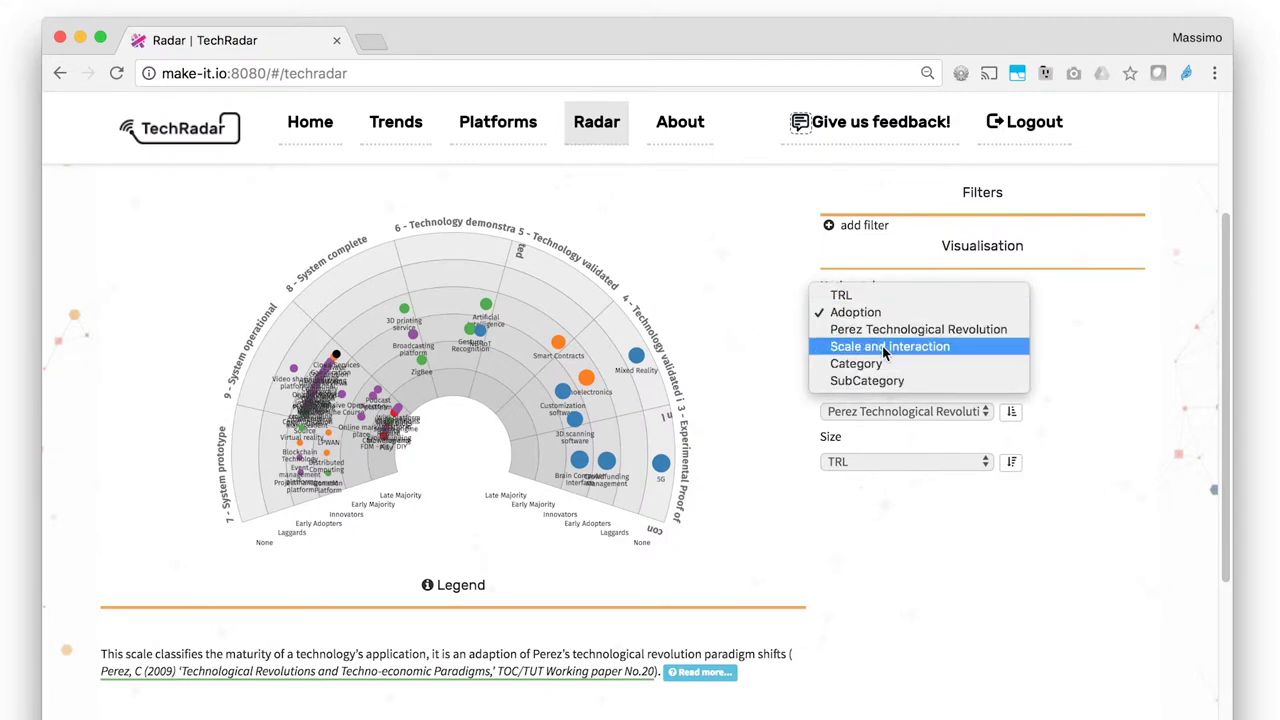
click(884, 347)
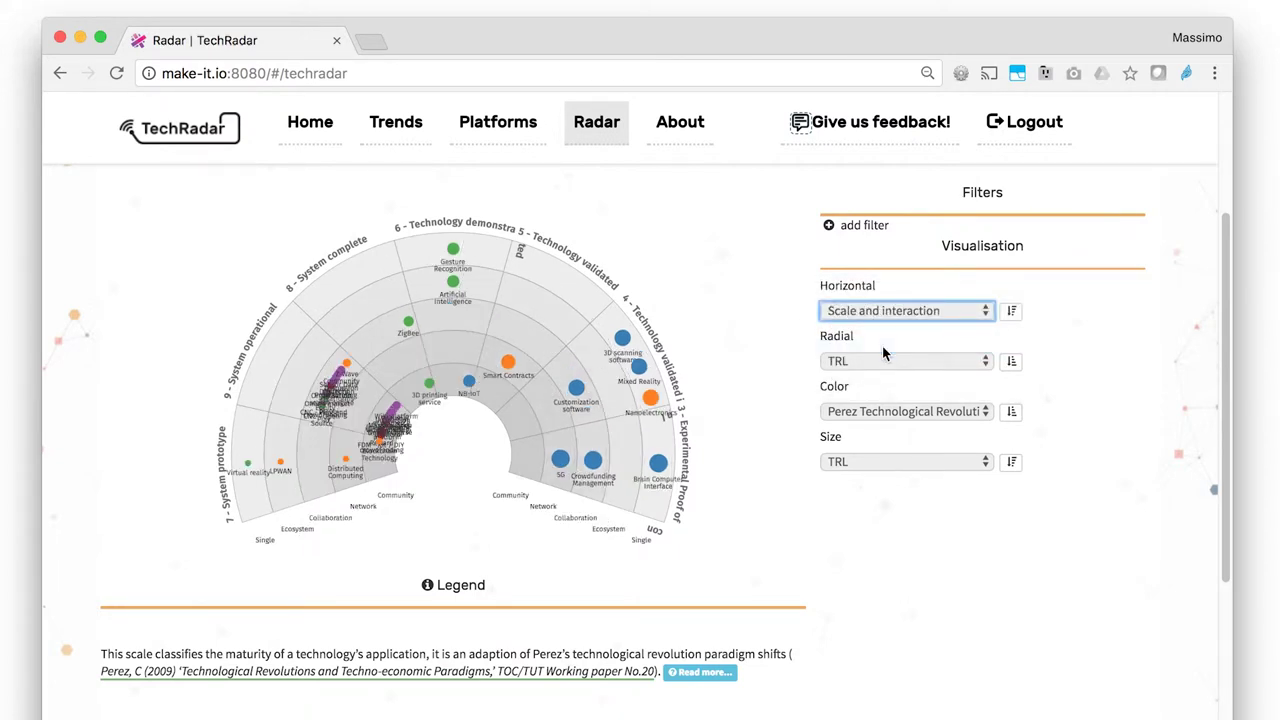
click(871, 314)
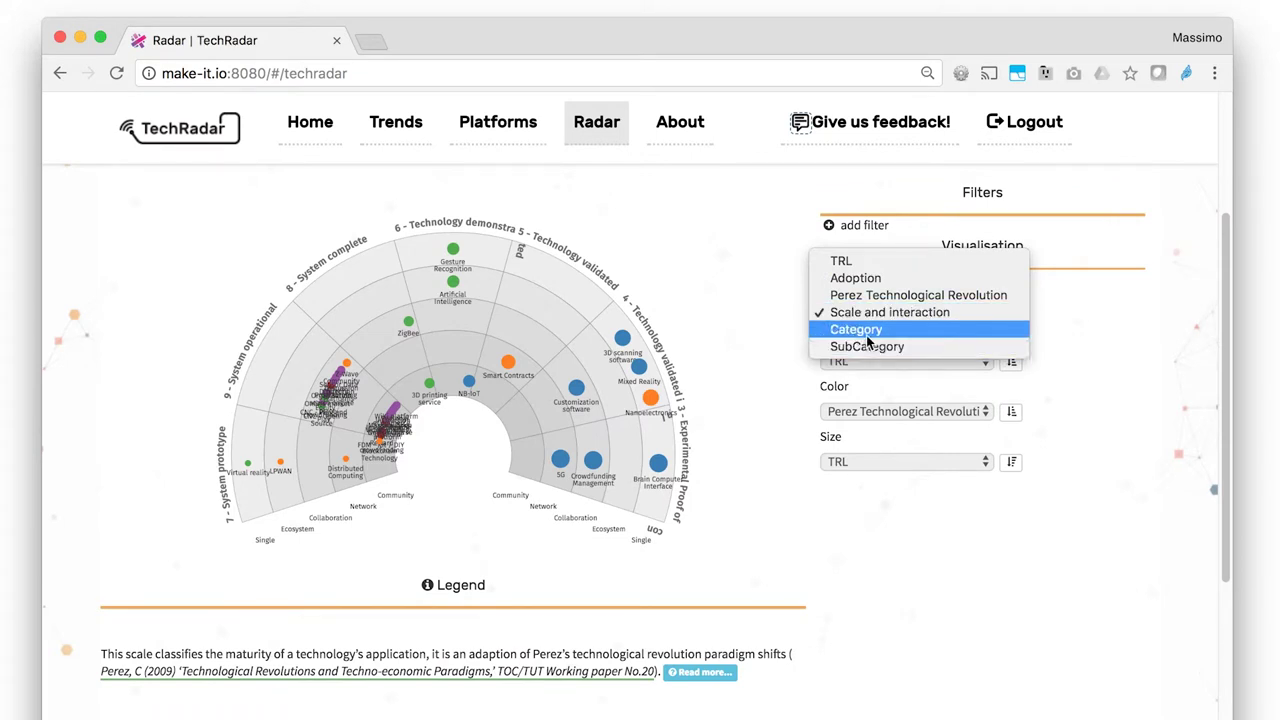
click(866, 331)
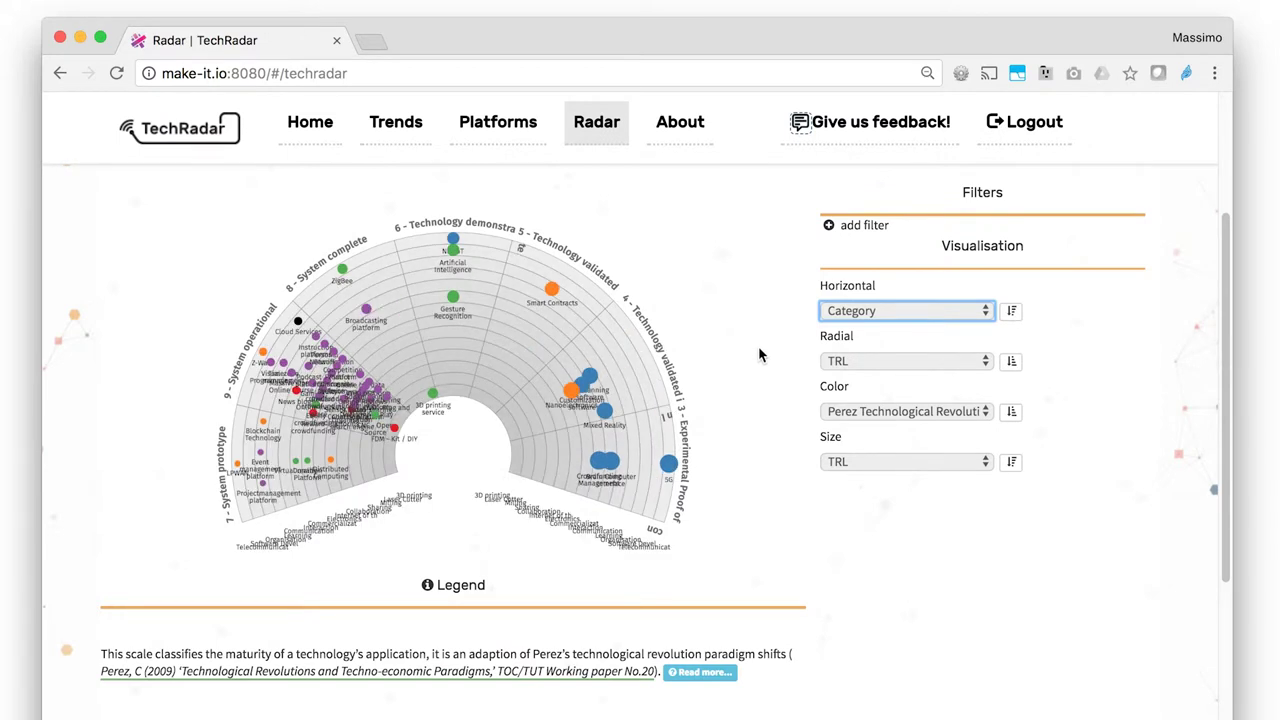
click(866, 419)
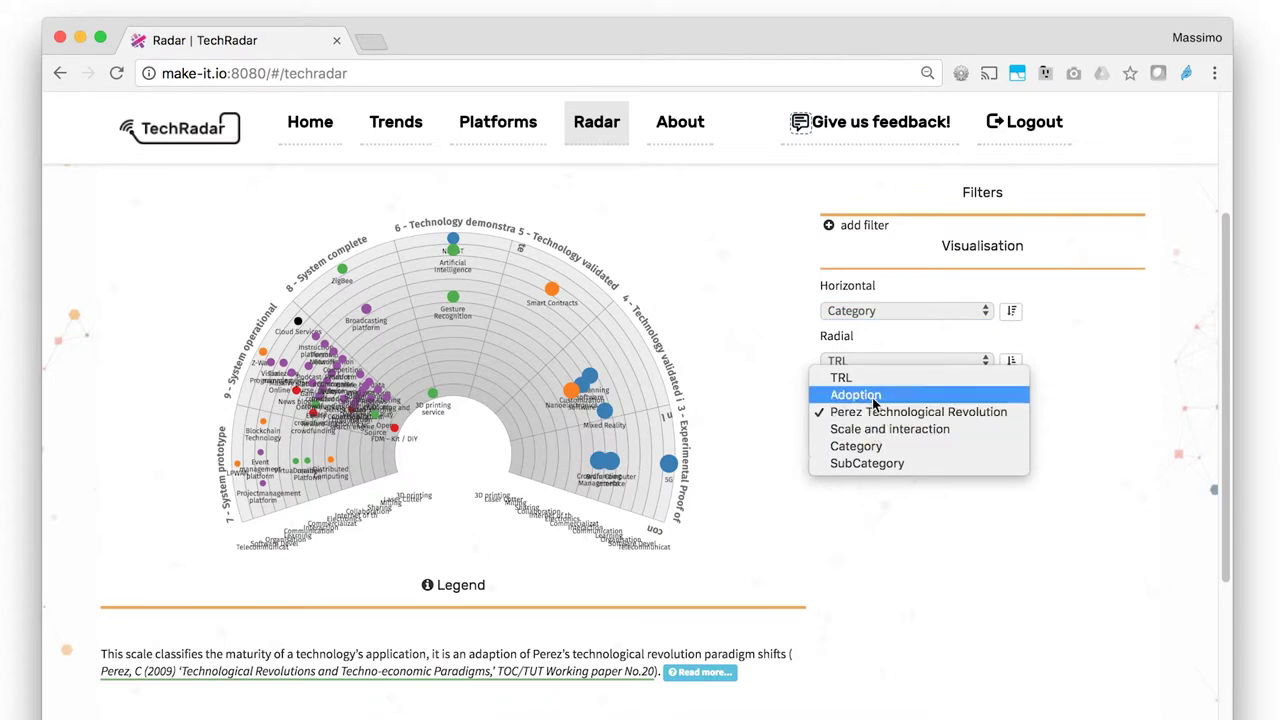
click(865, 398)
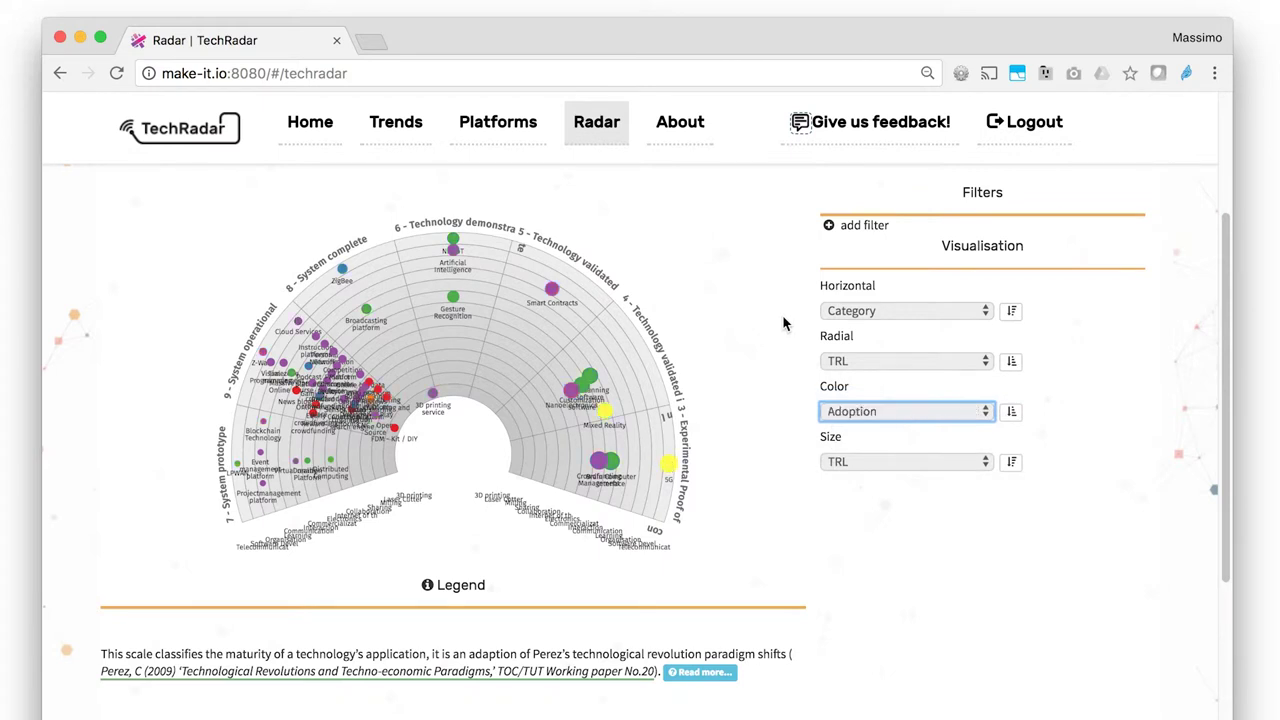
click(870, 461)
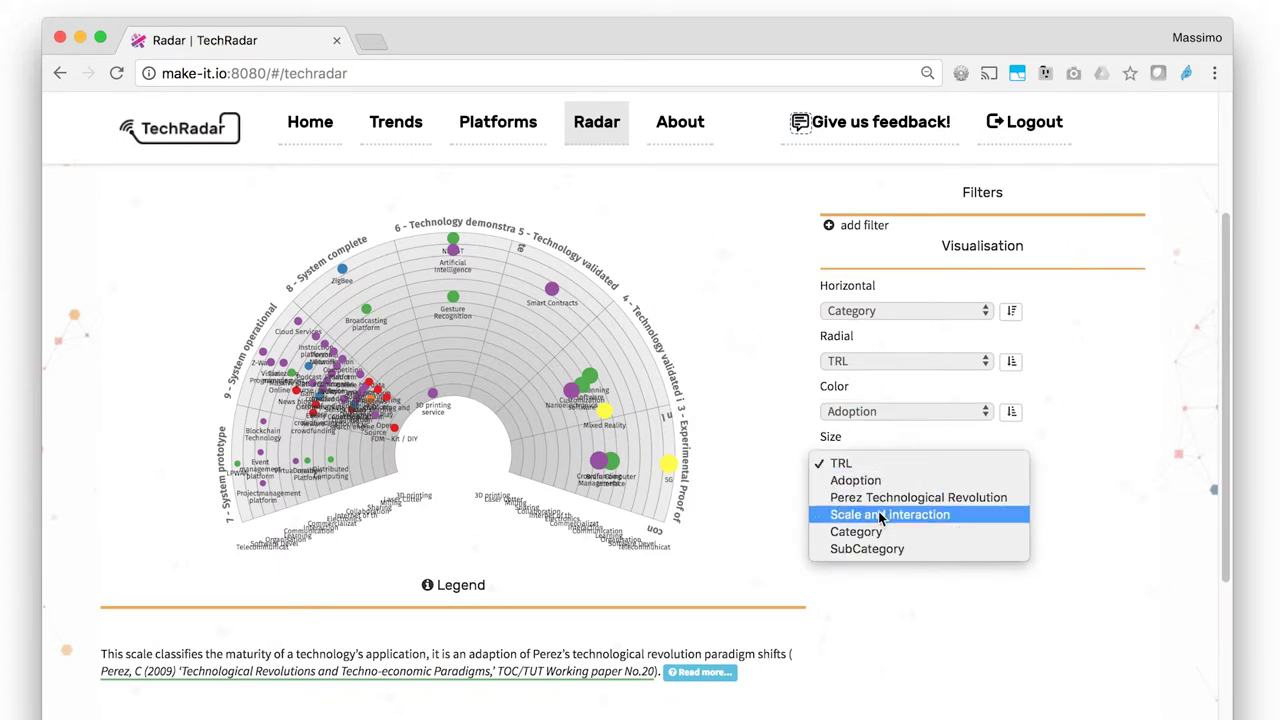
click(753, 424)
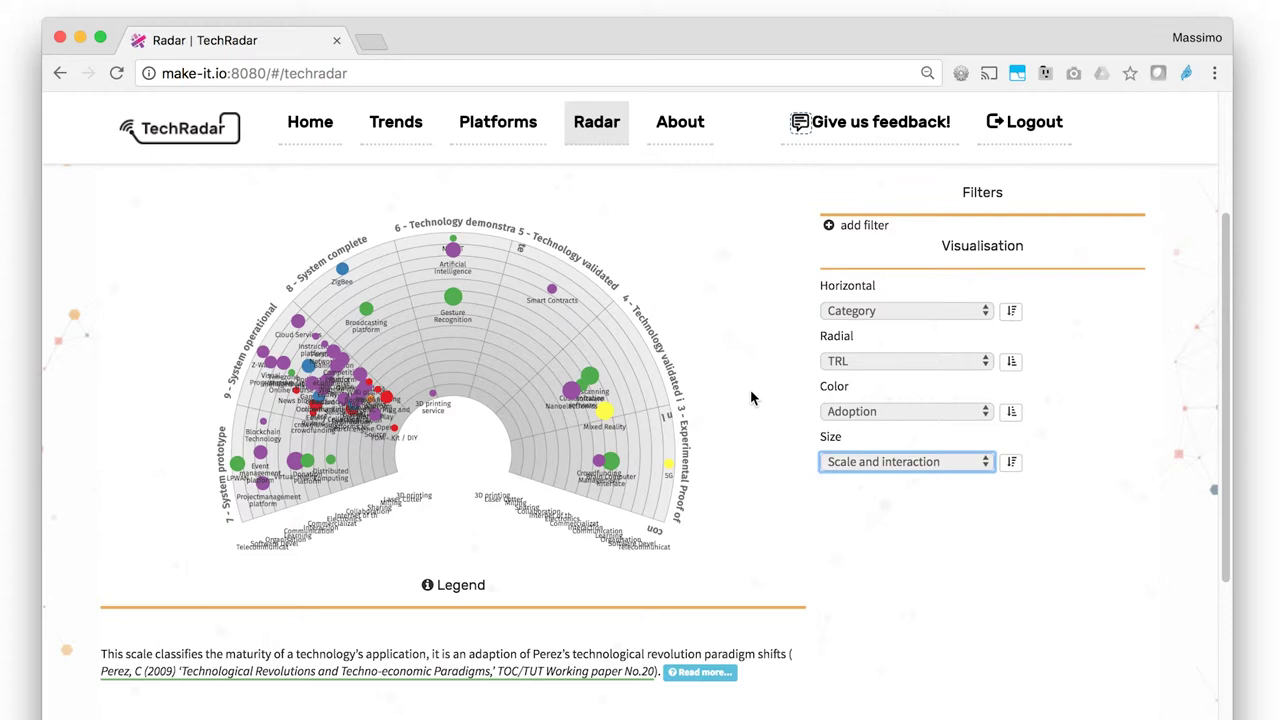
scroll(751, 393, up, 3)
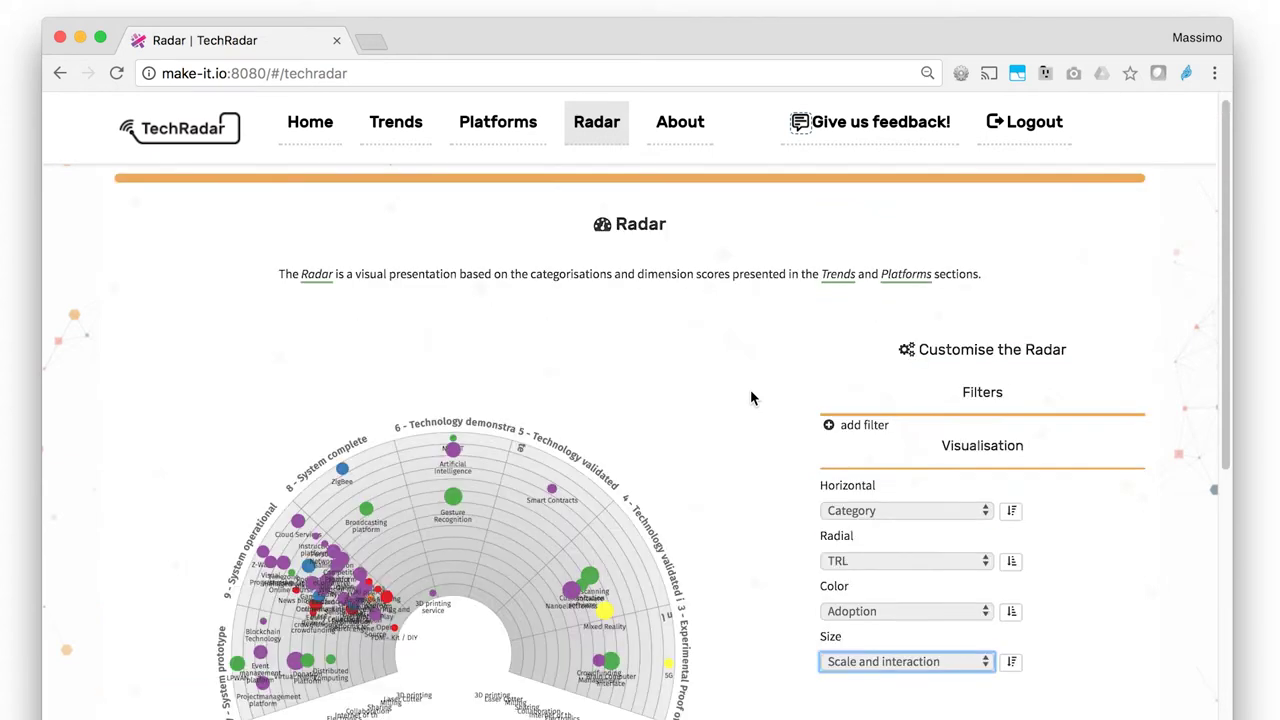
click(682, 133)
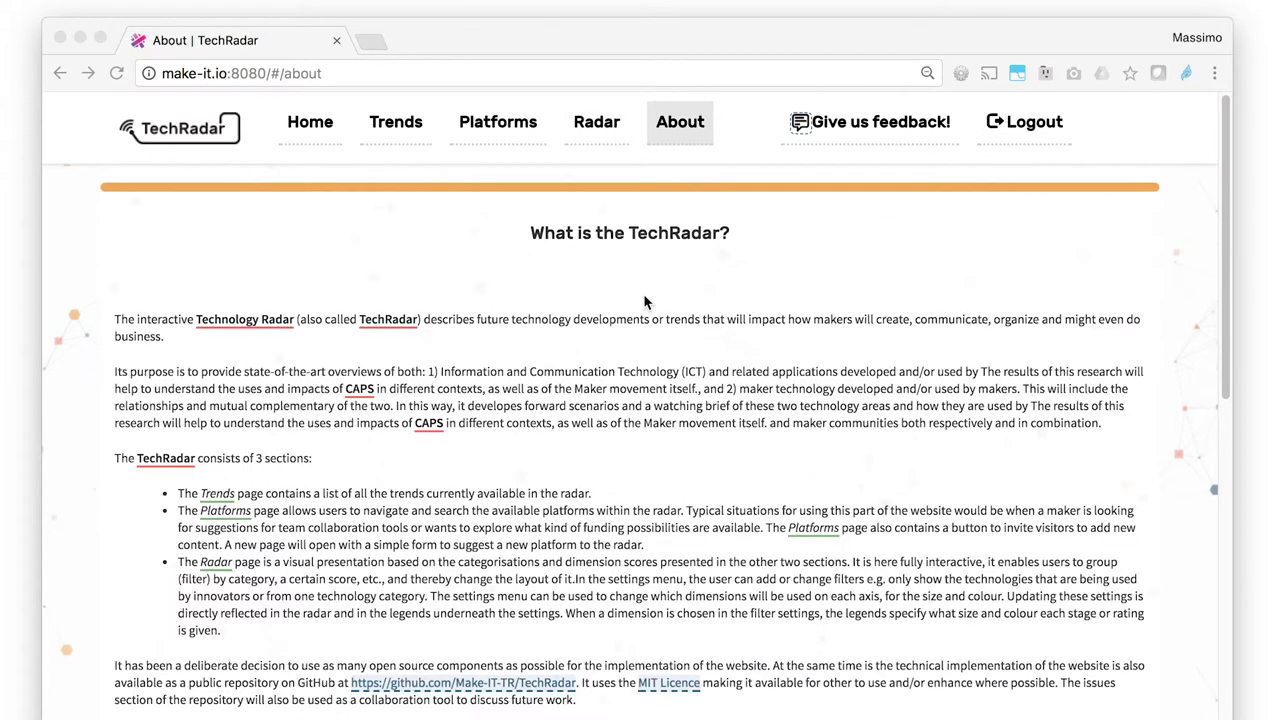
Step: Open the project's GitHub repository from the About page and scroll through it
click(549, 686)
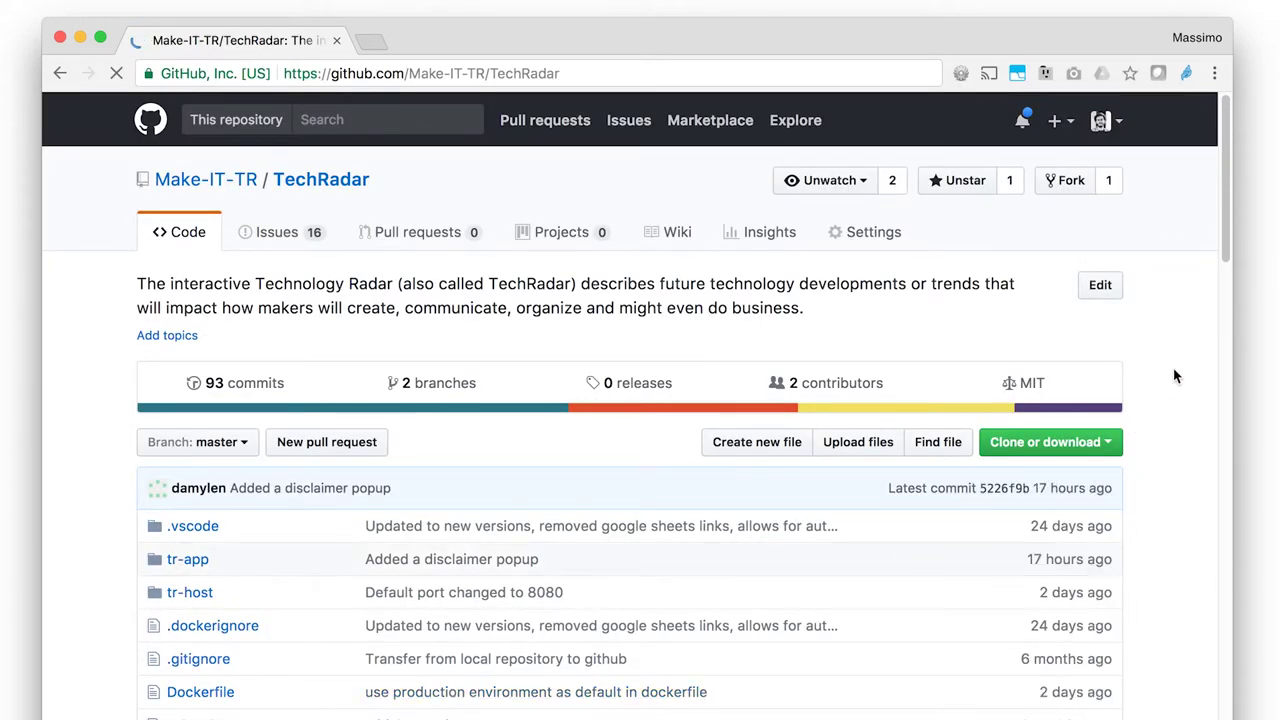
scroll(1181, 392, down, 2)
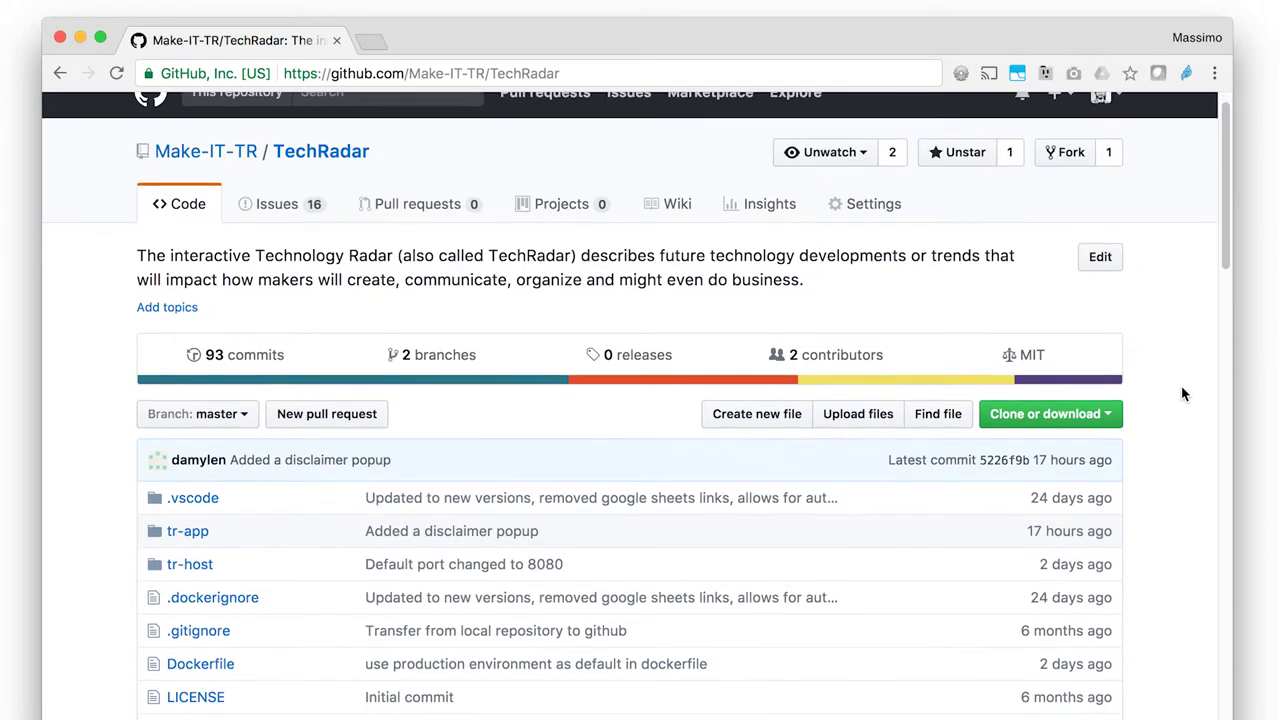
scroll(1188, 436, down, 5)
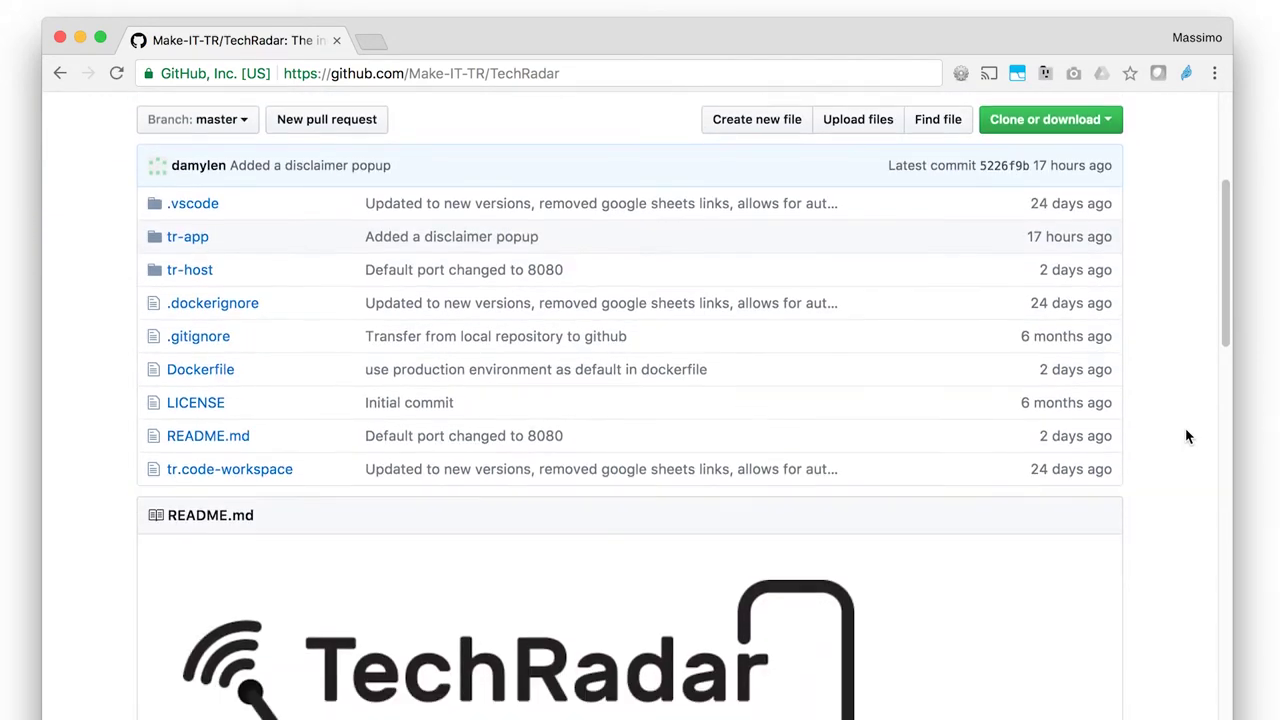
scroll(1188, 436, up, 6)
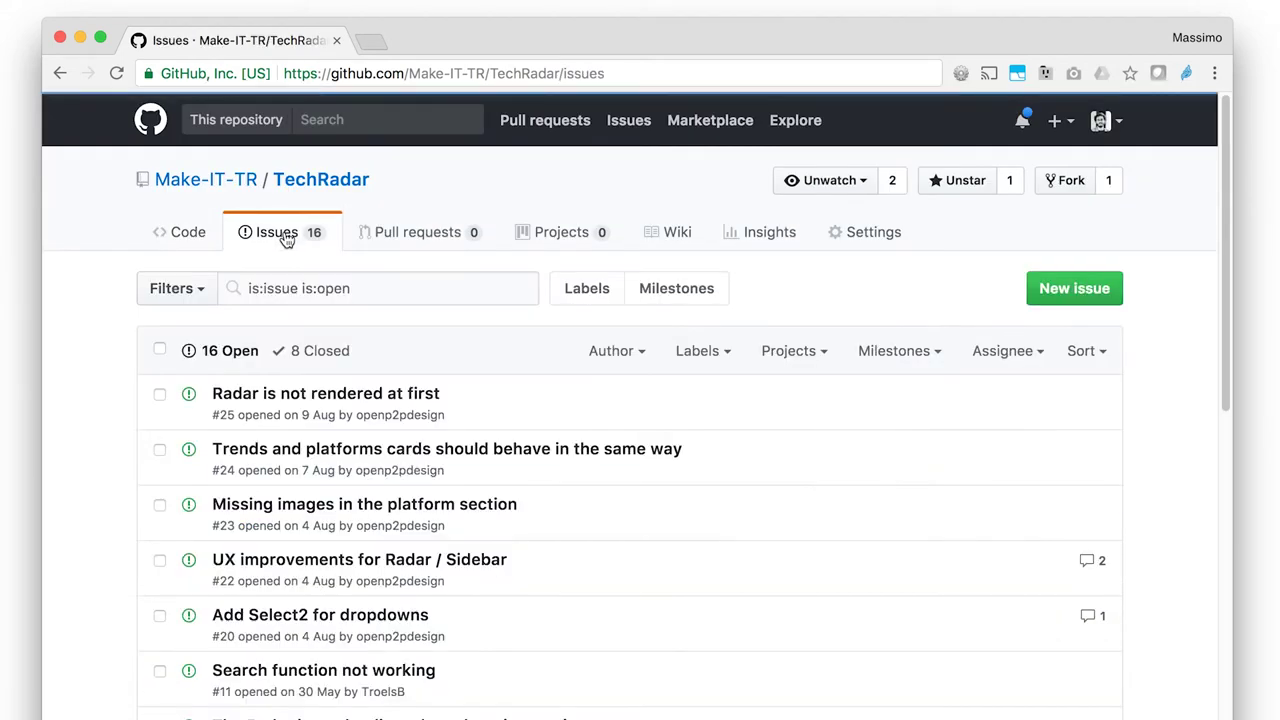
scroll(1157, 404, down, 5)
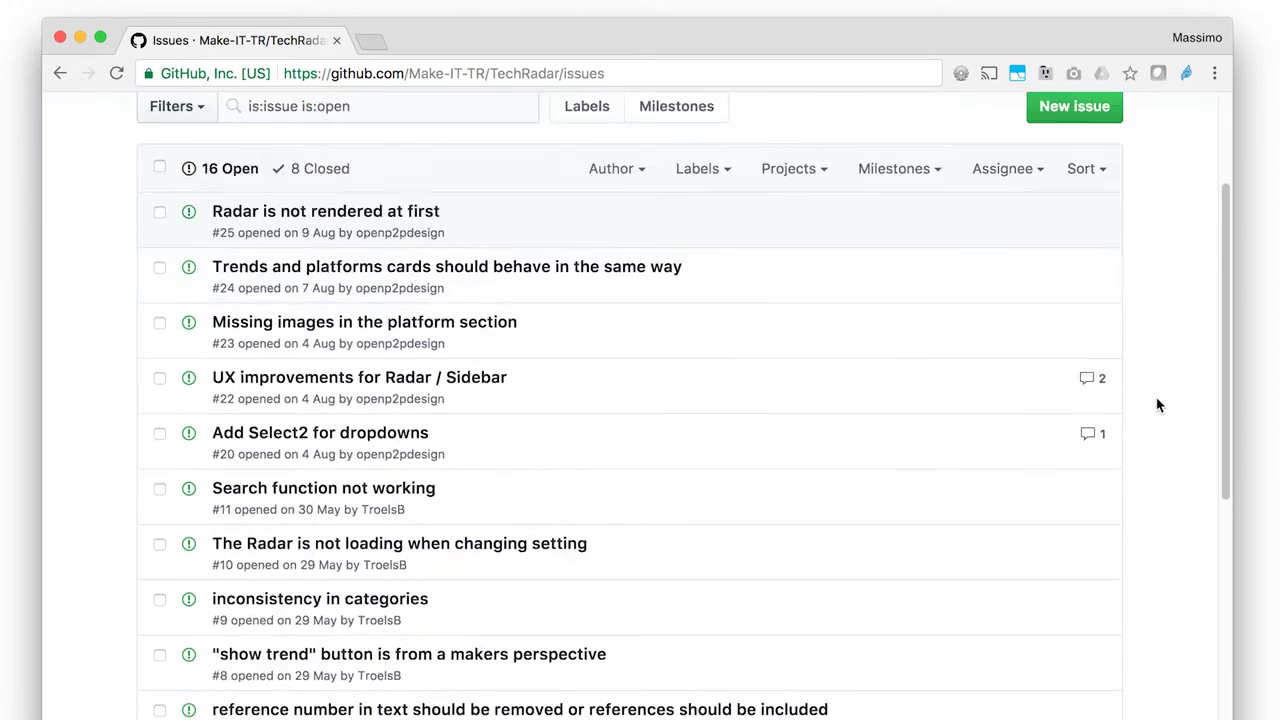
scroll(1158, 404, down, 3)
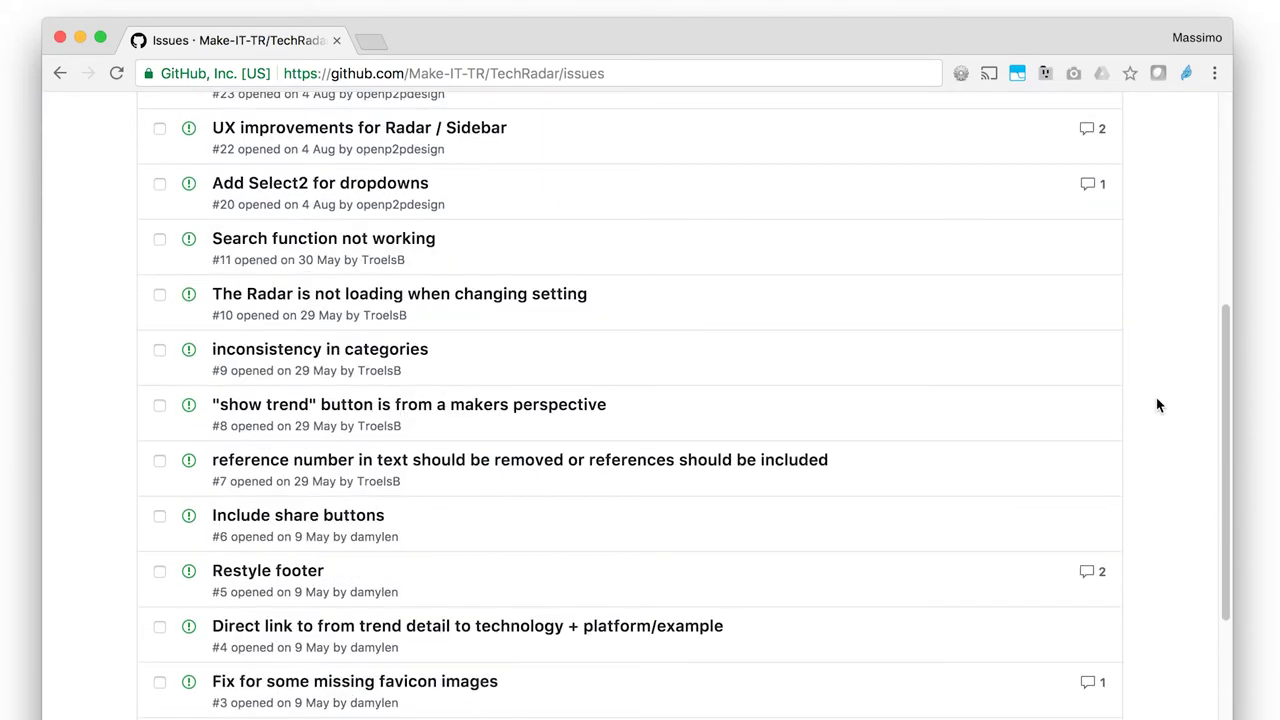
scroll(1158, 404, up, 6)
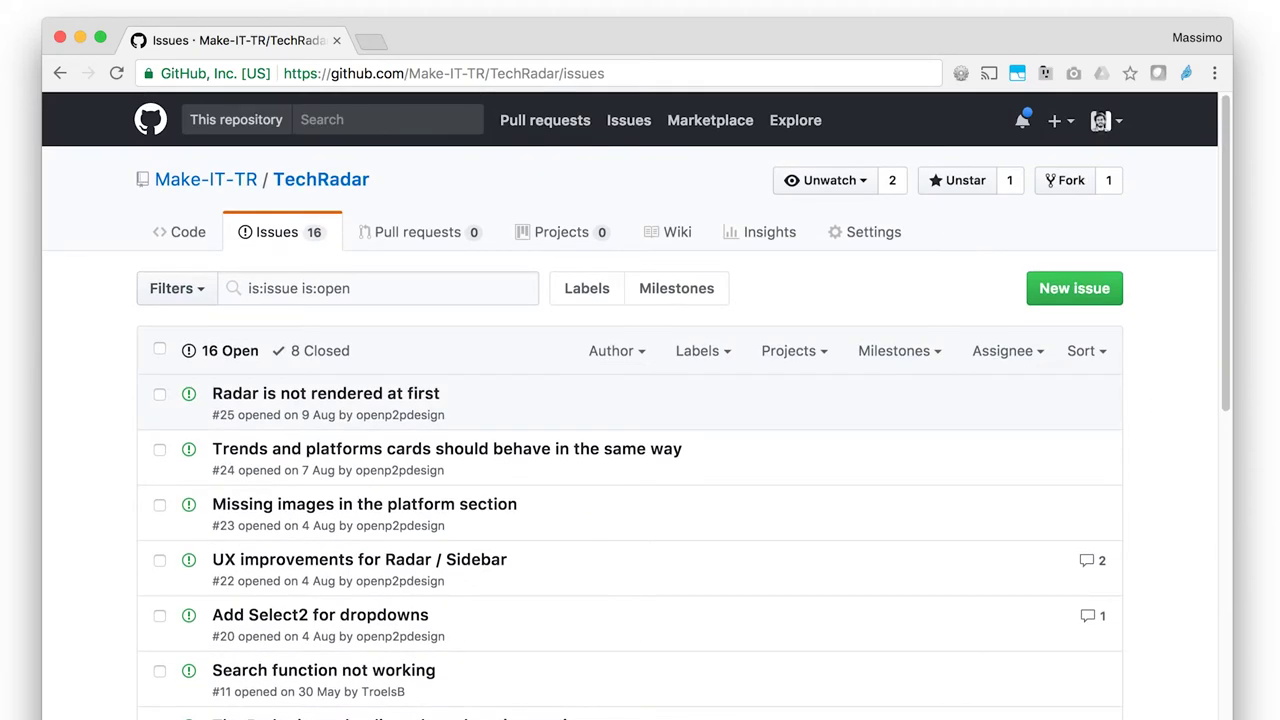